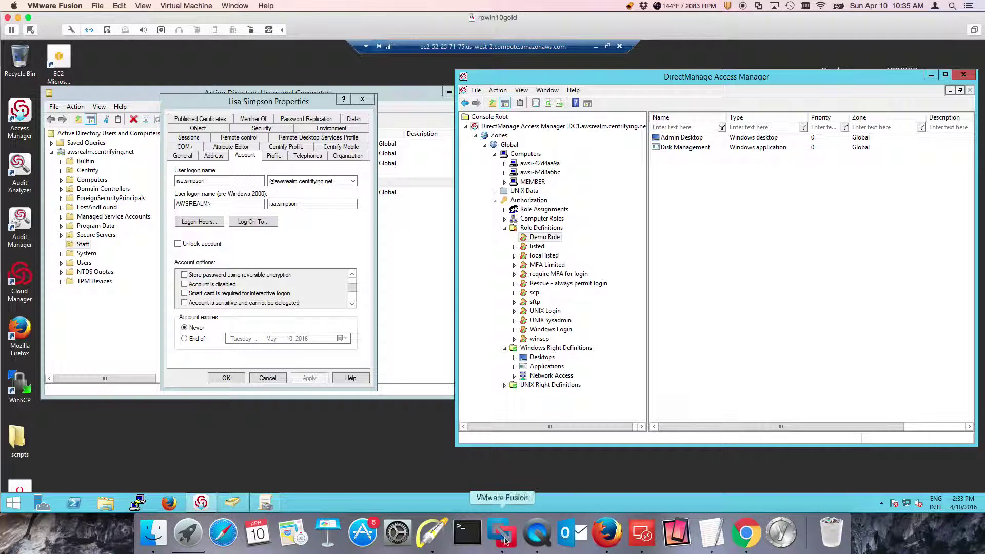
# Annotate the Disk Management and Admin Desktop rights on screen, then erase the arrows
pyautogui.click(433, 534)
pyautogui.moveTo(802, 201)
pyautogui.mouseDown()
pyautogui.moveTo(759, 159)
pyautogui.moveTo(736, 156)
pyautogui.moveTo(735, 173)
pyautogui.moveTo(732, 156)
pyautogui.mouseUp()
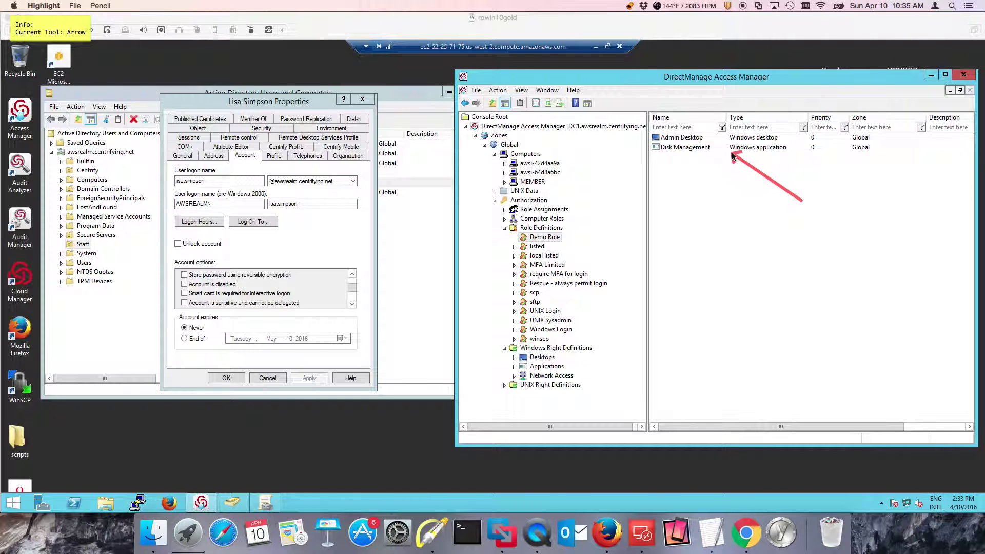
pyautogui.moveTo(742, 96); pyautogui.dragTo(706, 137)
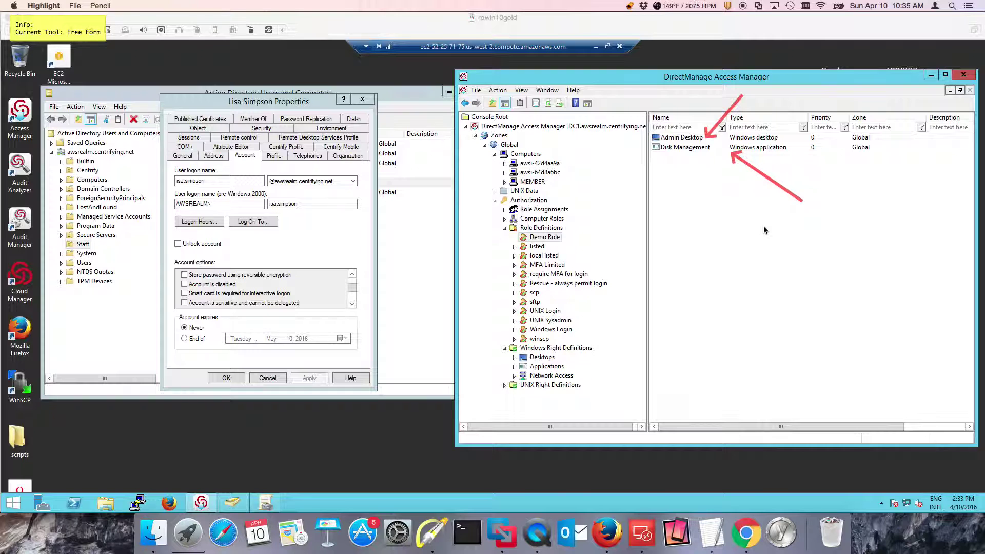
pyautogui.press('super+BackSpace')
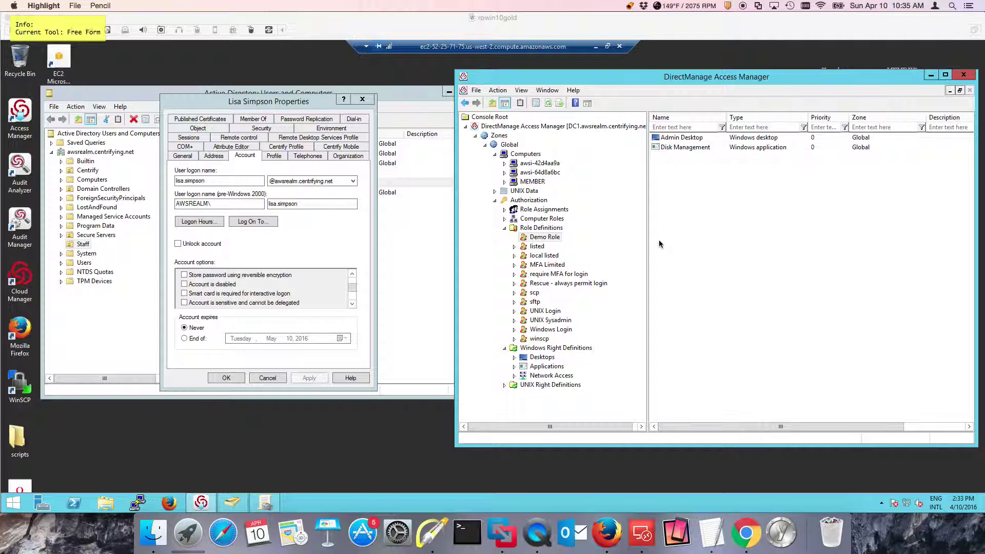
pyautogui.press('super+q')
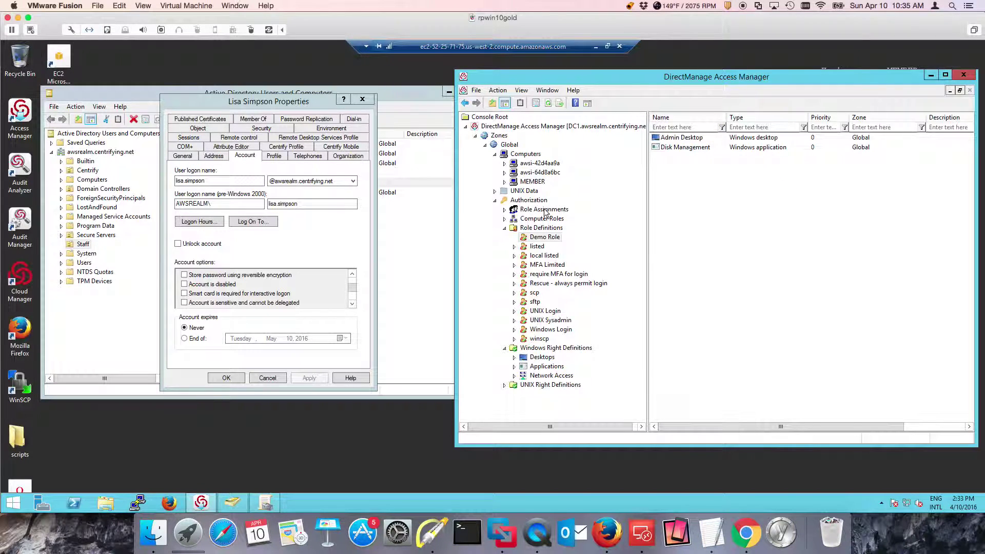
# Show the Global zone's role assignments, then toggle Unlock account on and off in the user's properties
pyautogui.click(546, 211)
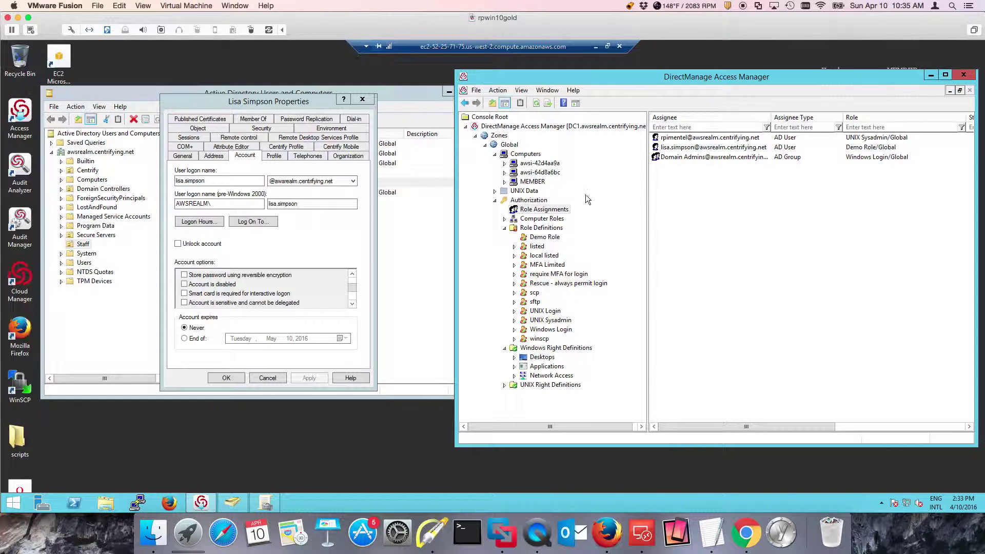
pyautogui.click(508, 146)
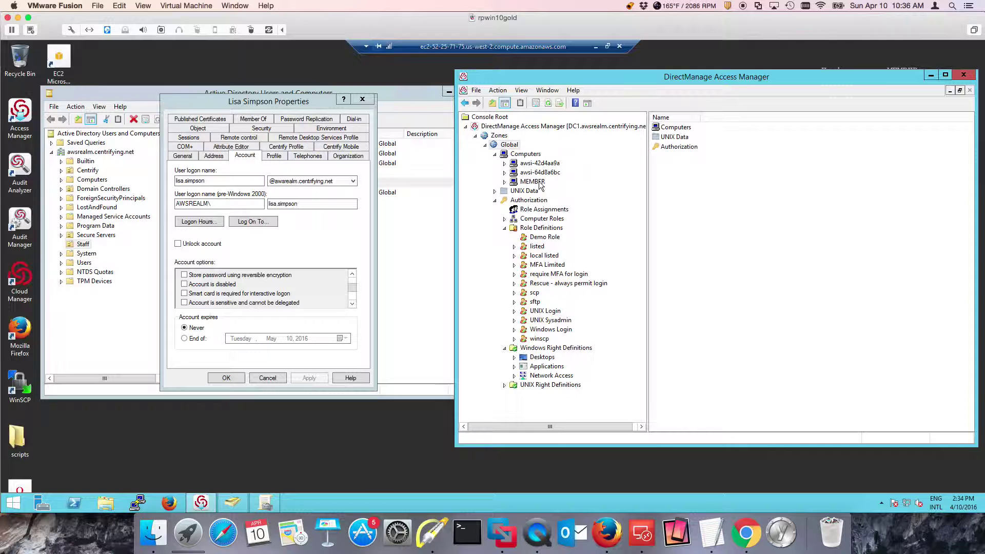
pyautogui.click(337, 241)
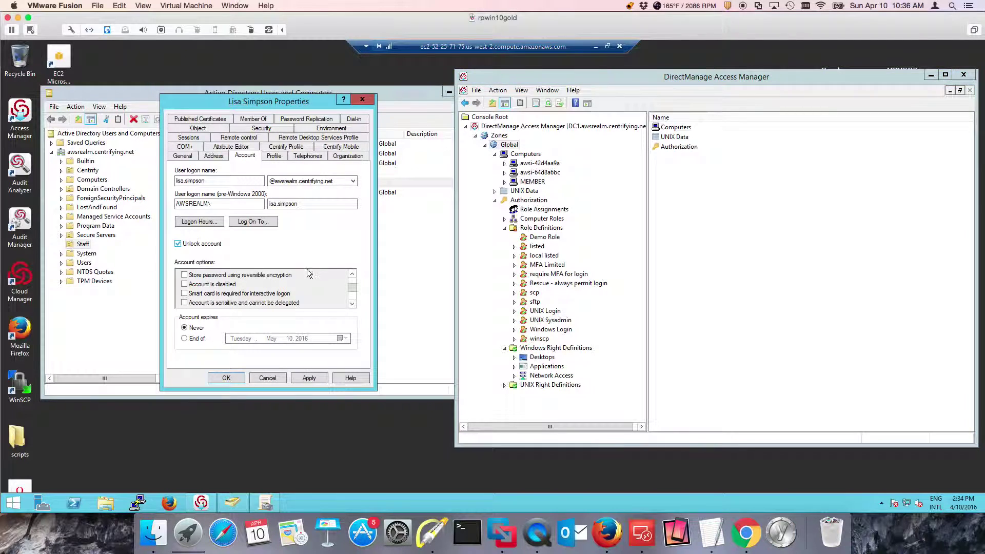
pyautogui.click(190, 243)
# Draw an annotation pointing out the smart-card-required account option, then clear it
pyautogui.hotkey('ctrl', 'shift', 'h')
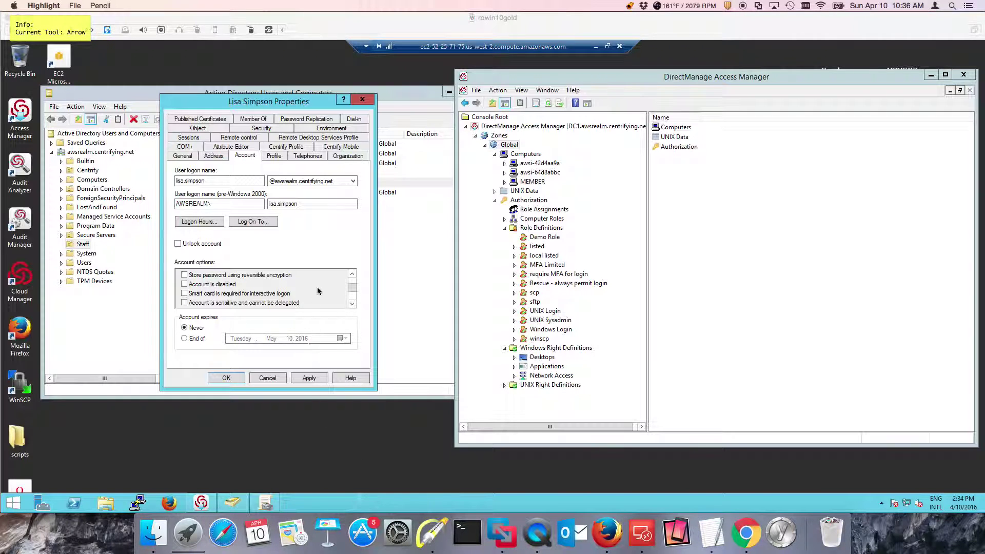
pyautogui.moveTo(325, 277); pyautogui.dragTo(298, 296)
pyautogui.press('f')
pyautogui.hotkey('ctrl', 'shift', 'h')
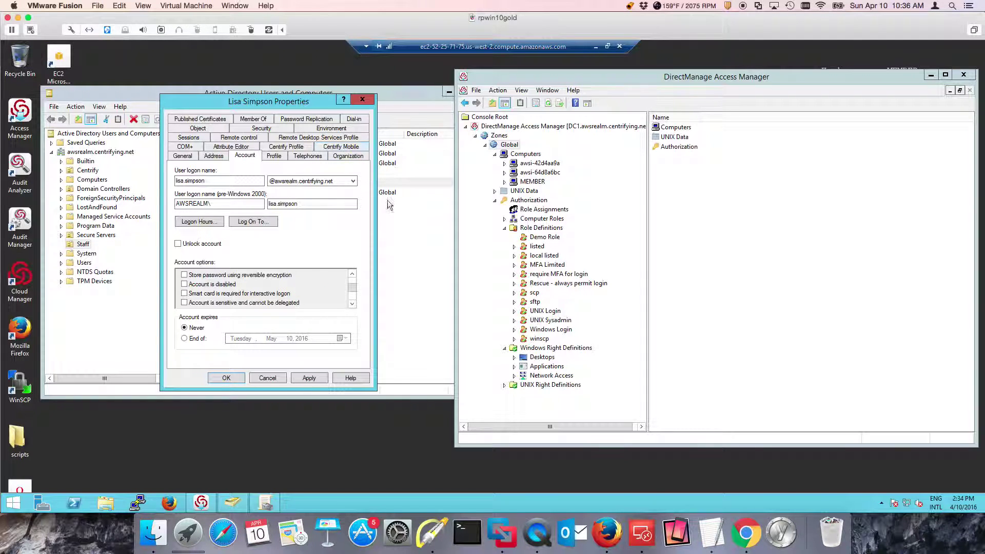
# Review the SmartCard Required GPO settings, then require a smart card for interactive logon on the account
pyautogui.click(264, 503)
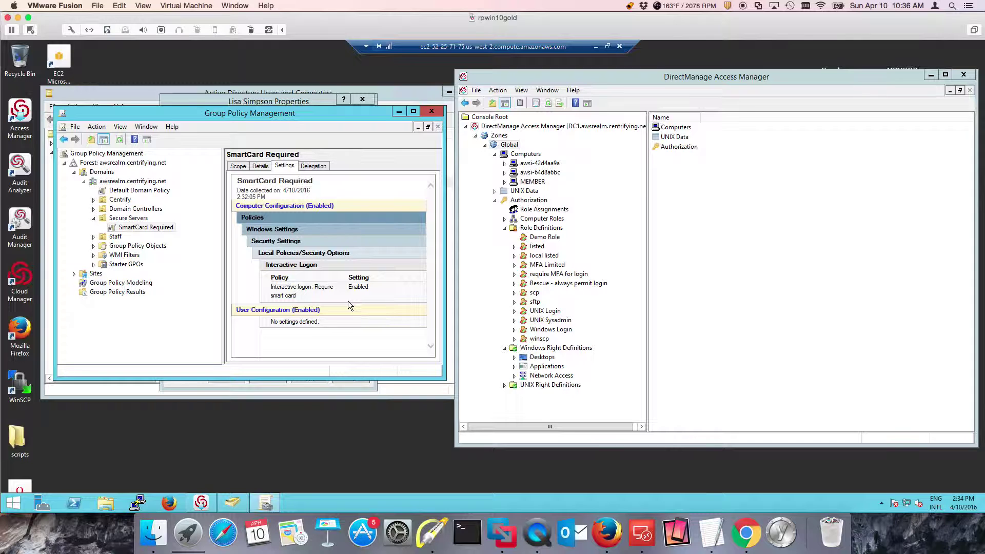
pyautogui.click(297, 100)
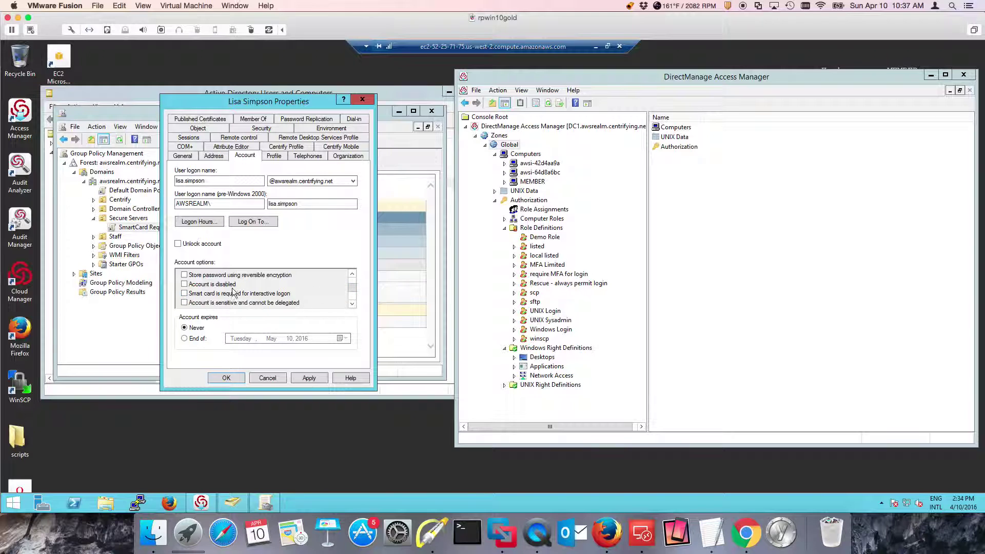
pyautogui.click(185, 294)
pyautogui.click(227, 378)
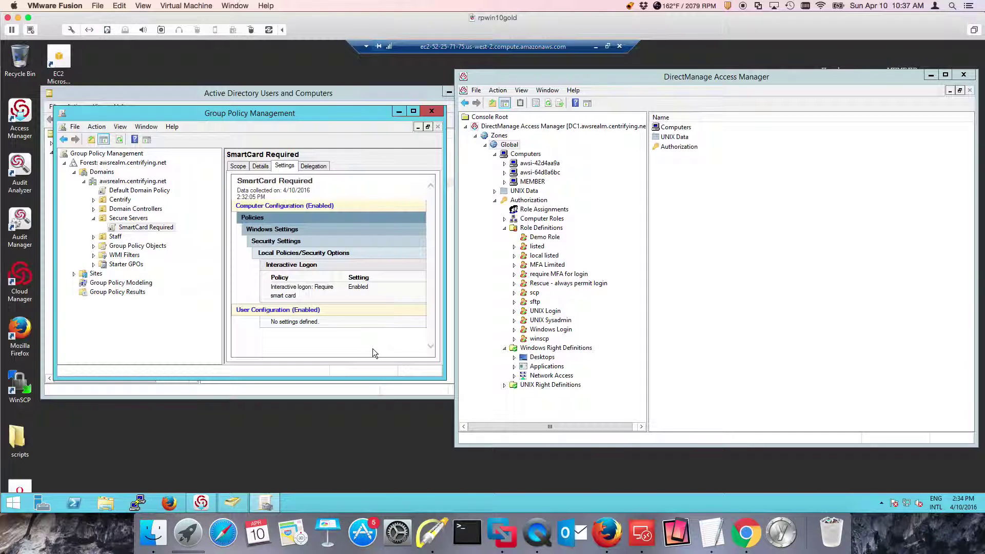
# Launch the mstsc Remote Desktop client from the Run prompt's history
pyautogui.click(297, 423)
pyautogui.rightClick(18, 505)
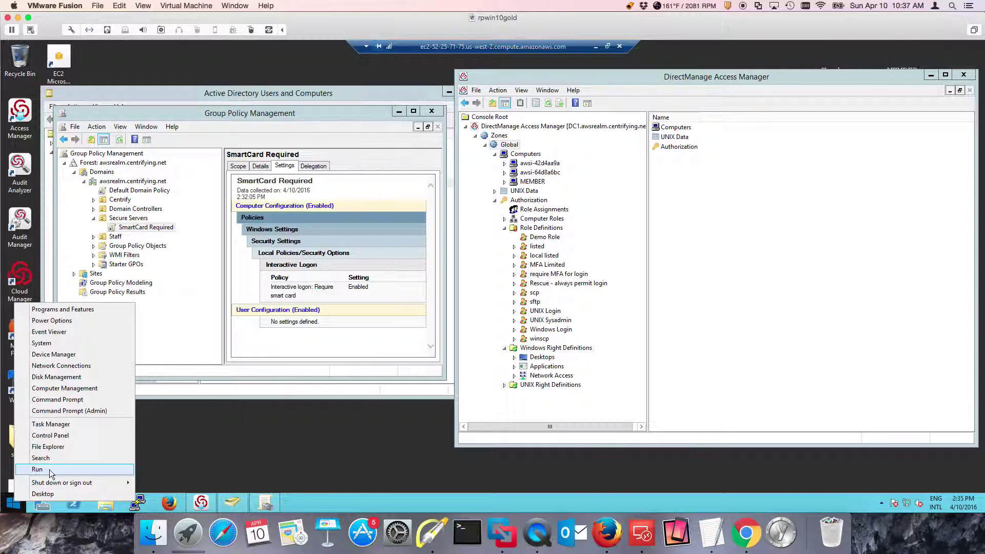
pyautogui.click(50, 470)
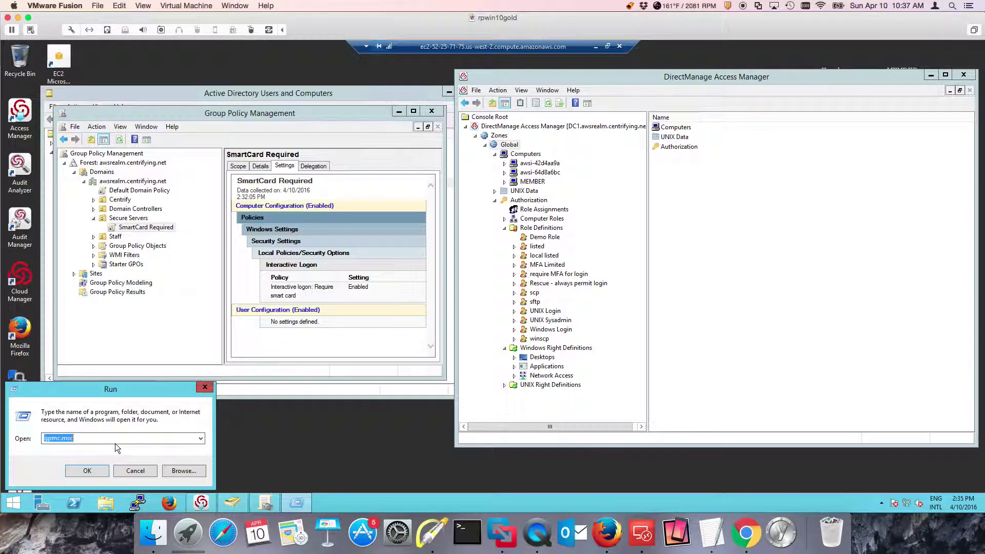
pyautogui.click(200, 438)
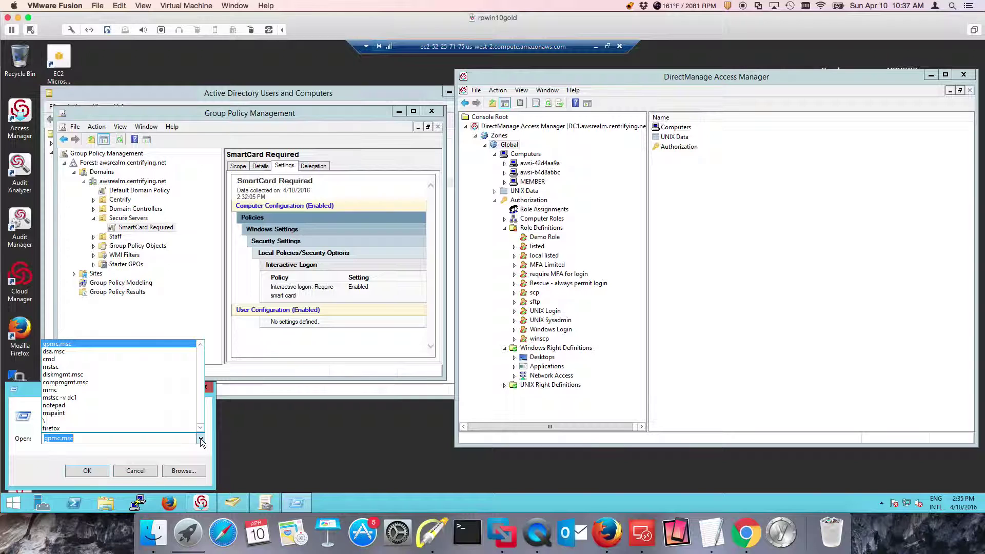
pyautogui.click(87, 367)
pyautogui.click(102, 471)
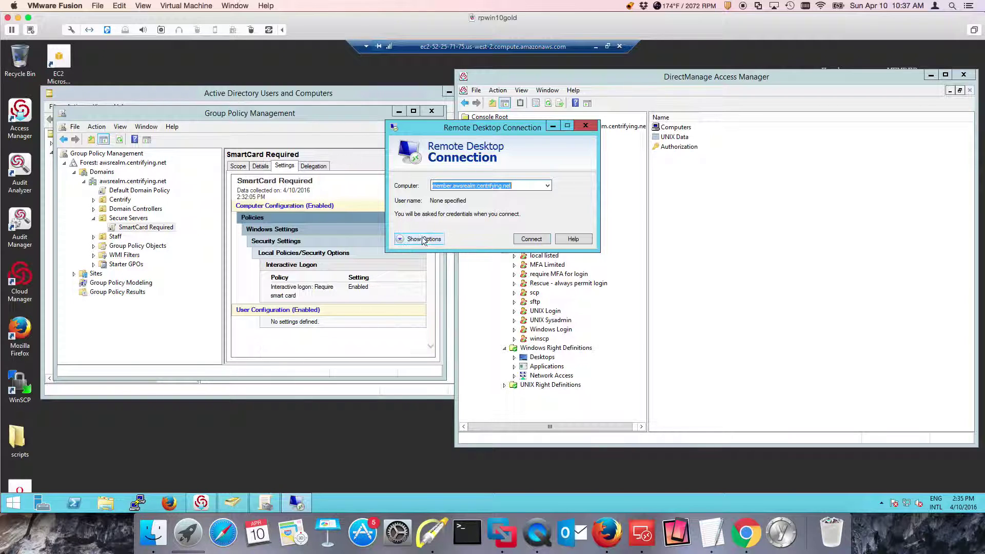
# Connect to the member server using another account, entering the user's username and password
pyautogui.click(536, 239)
pyautogui.click(503, 226)
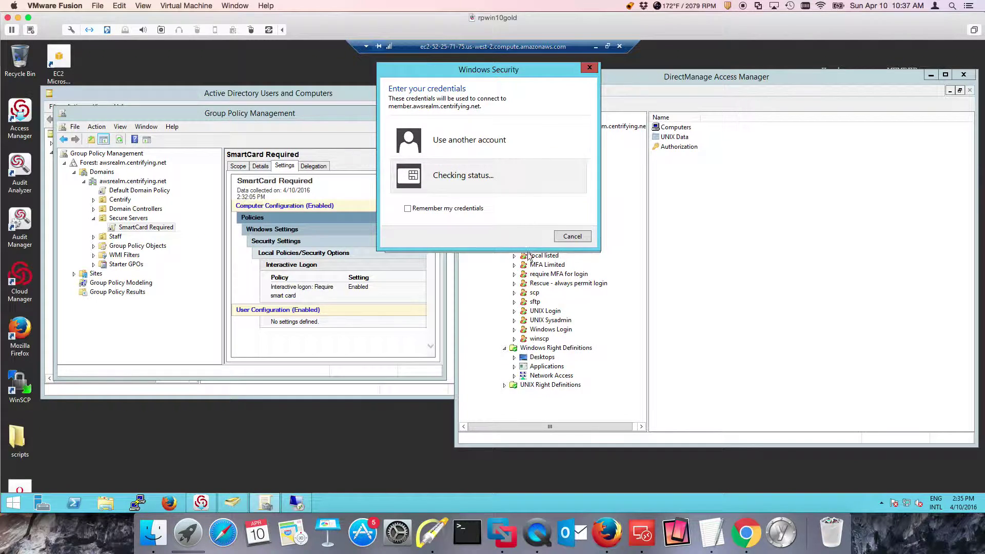
pyautogui.click(491, 157)
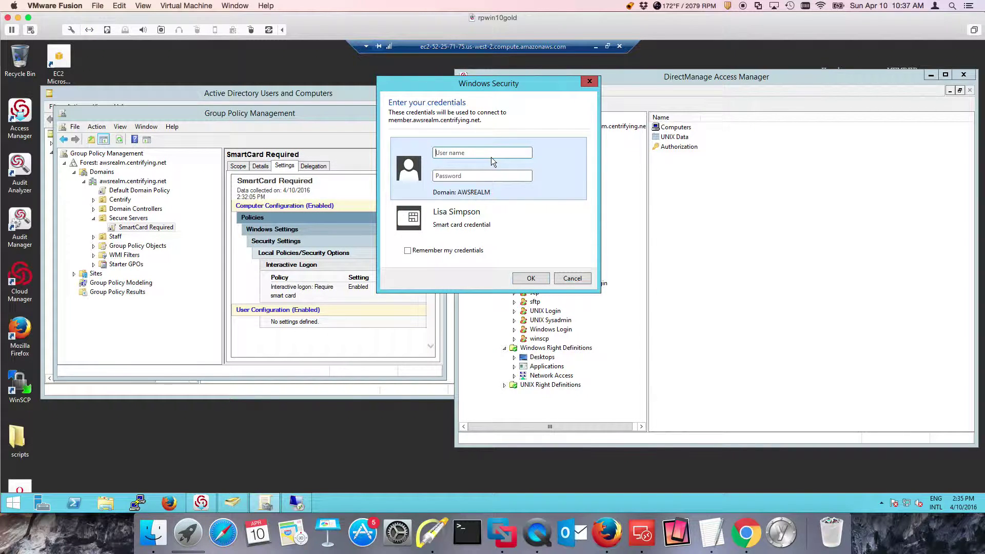
pyautogui.write('lisa.simpson')
pyautogui.press('Tab')
pyautogui.write('********')
pyautogui.press('Return')
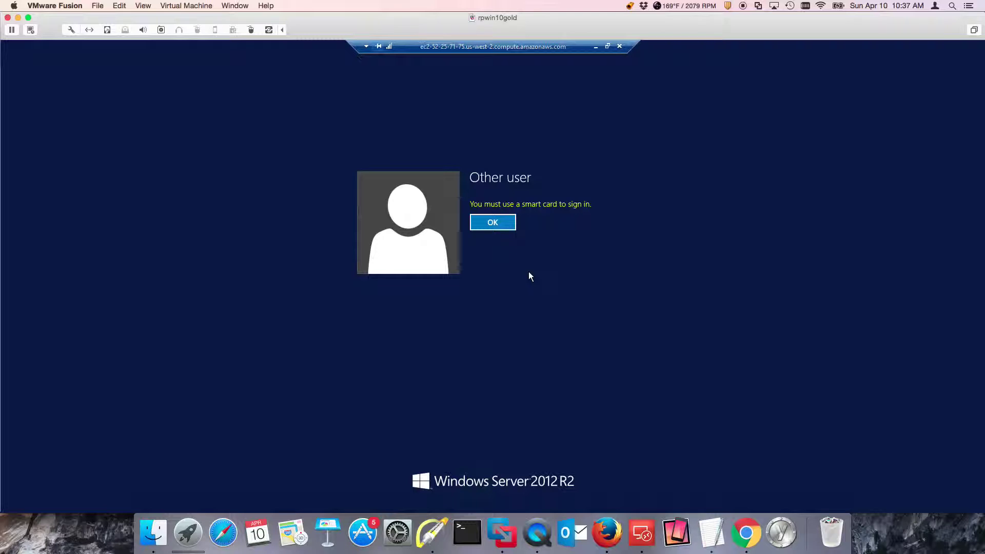
# Dismiss the smart-card-required notice and sign in to MEMBER with the smart card PIN
pyautogui.click(493, 224)
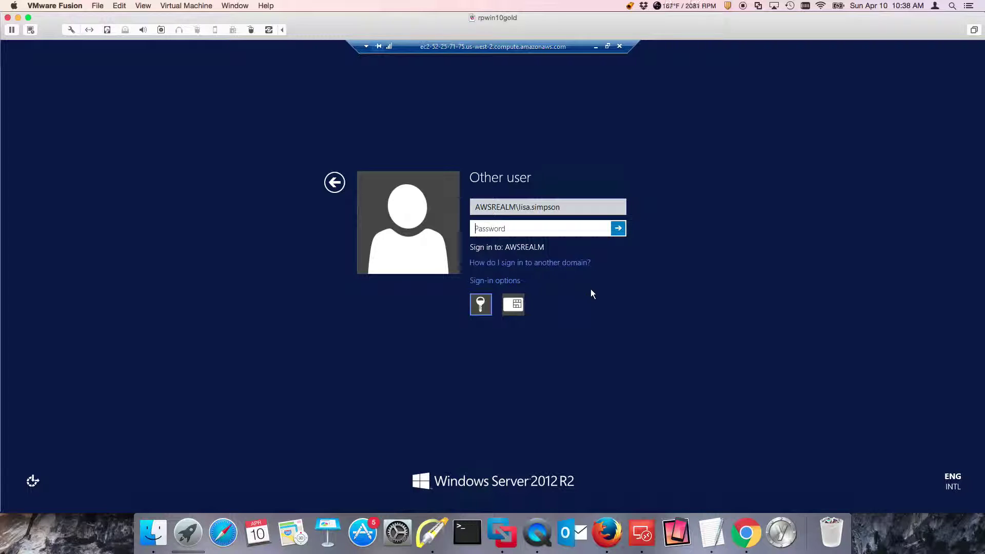
pyautogui.click(513, 304)
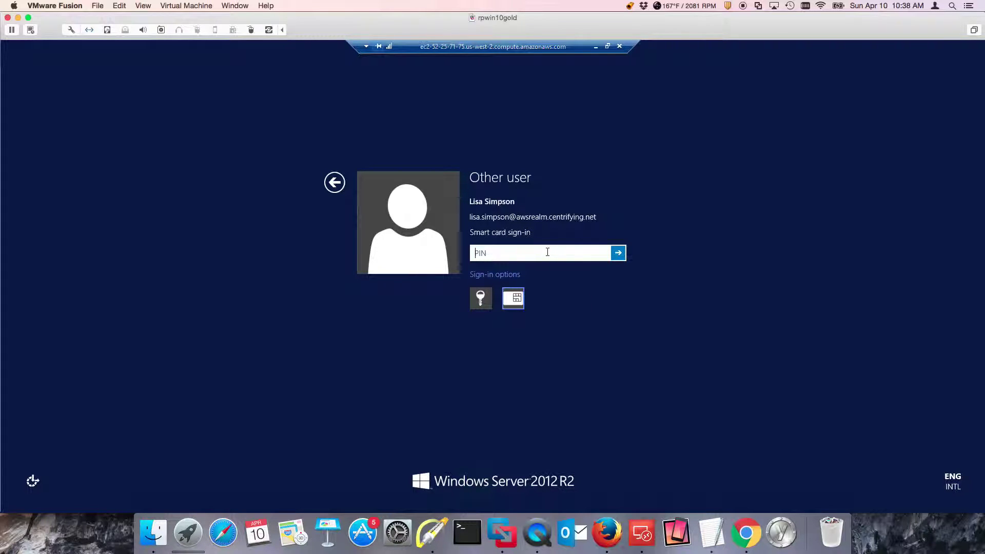
pyautogui.write('1234')
pyautogui.press('Return')
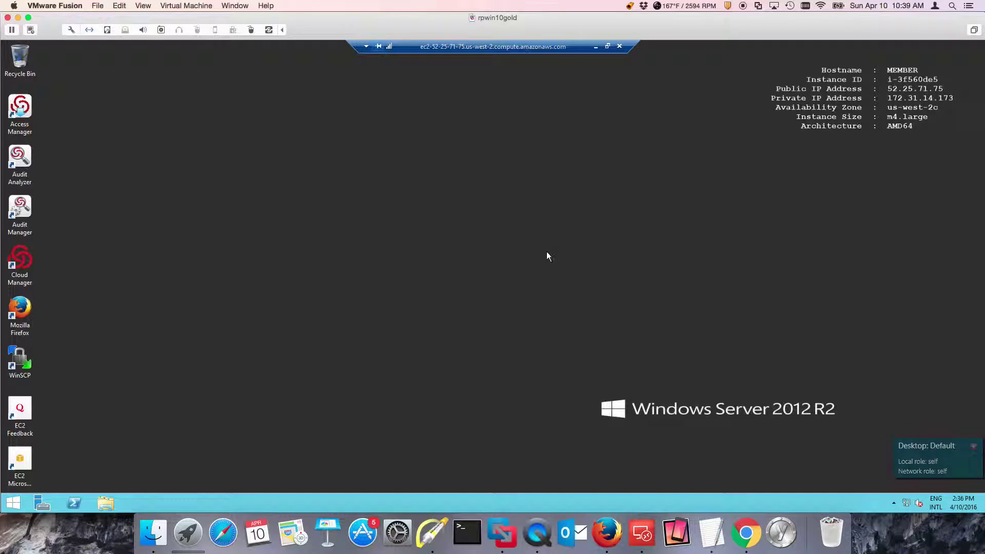
# Run diskmgmt.msc from the Run prompt, dismiss the access-rights error, and close Disk Management
pyautogui.rightClick(12, 506)
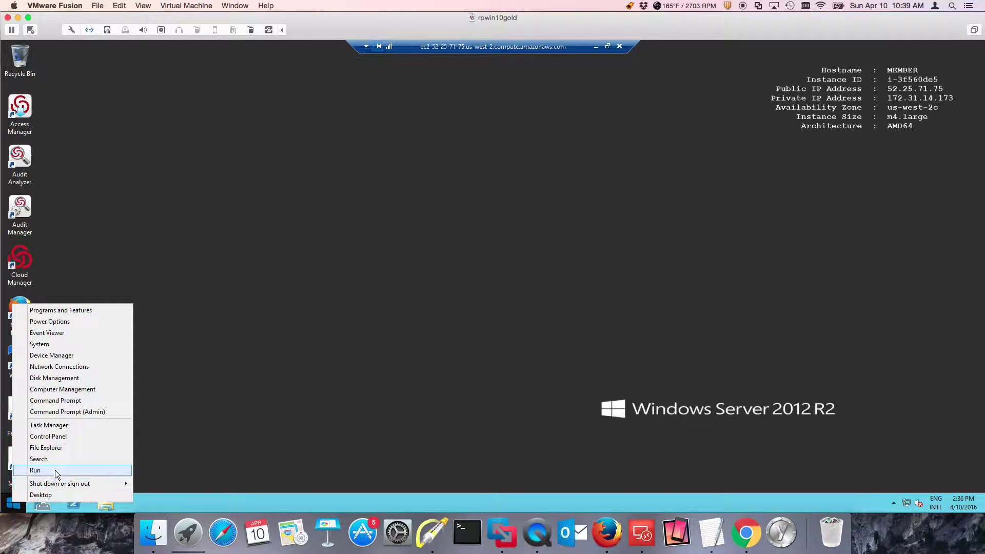
pyautogui.click(54, 469)
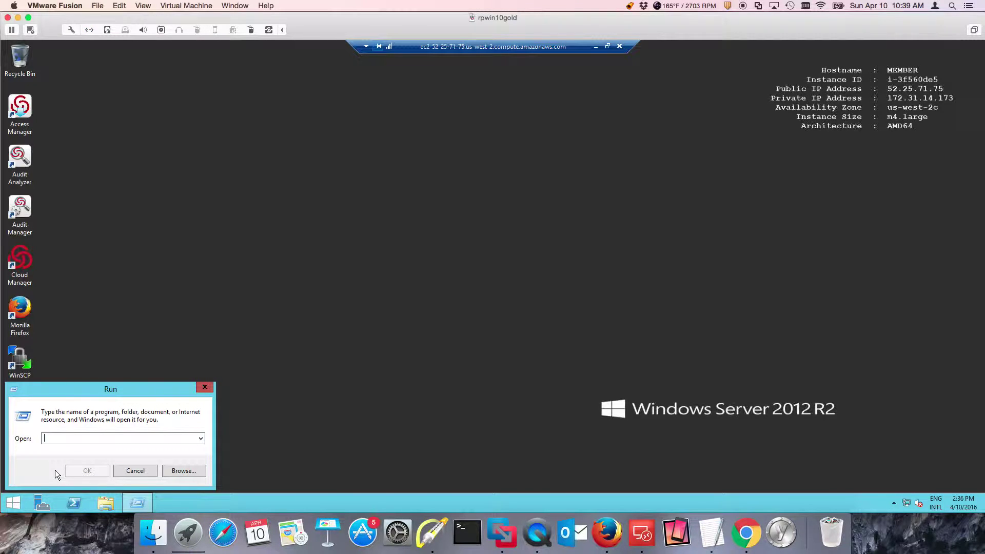
pyautogui.write('diskmgmt.msc')
pyautogui.press('Return')
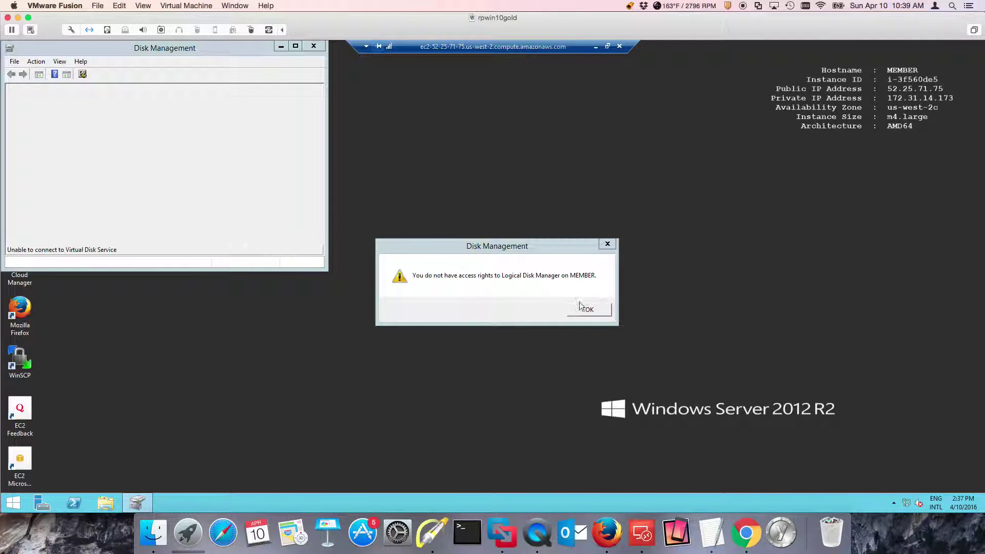
pyautogui.click(594, 311)
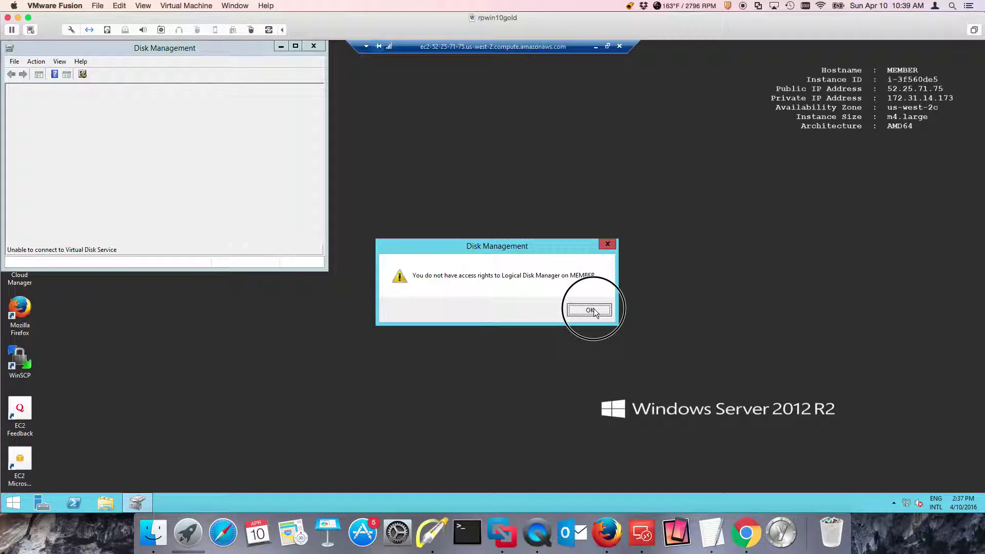
pyautogui.click(318, 48)
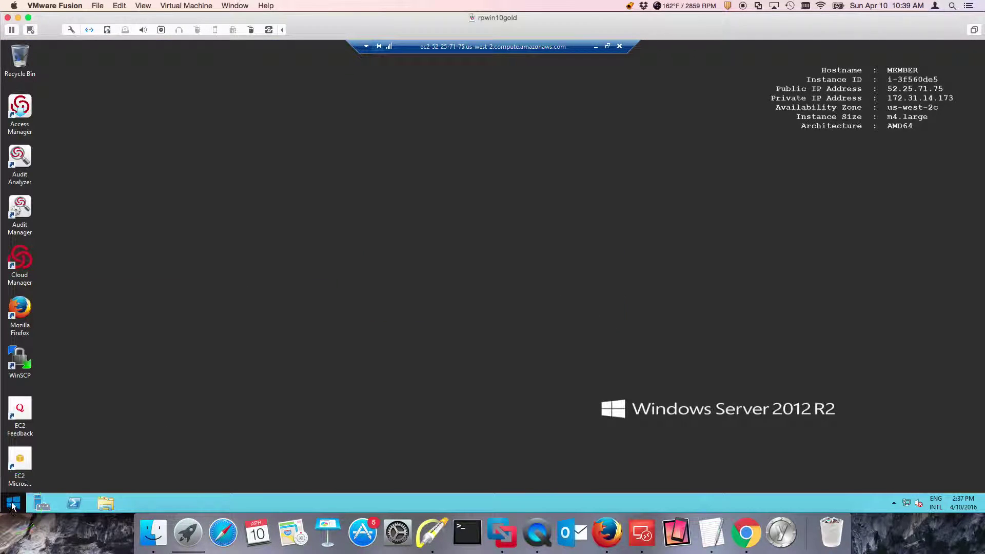
# Launch diskmgmt.msc again from Windows search, dismiss the access-denied error, and close it
pyautogui.rightClick(13, 504)
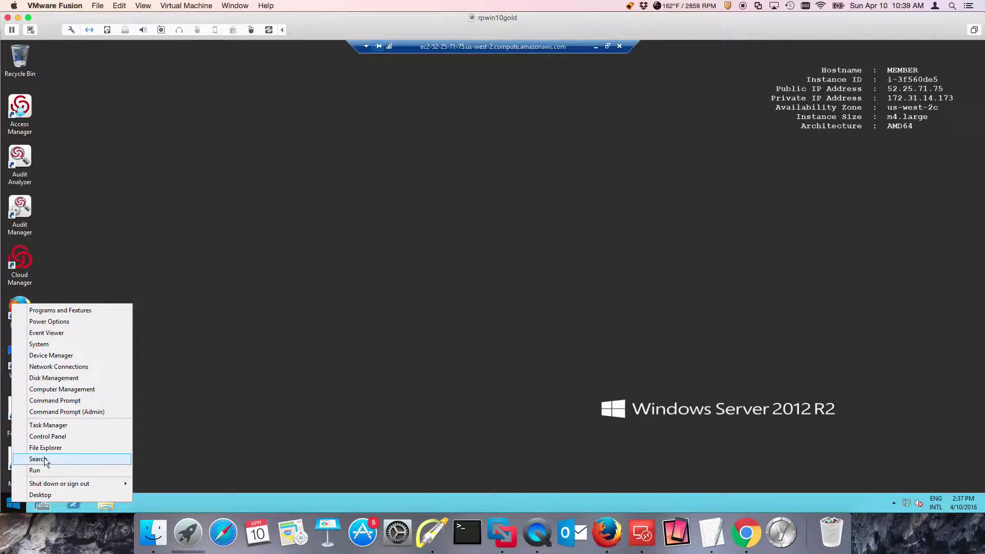
pyautogui.click(45, 458)
pyautogui.write('disk m')
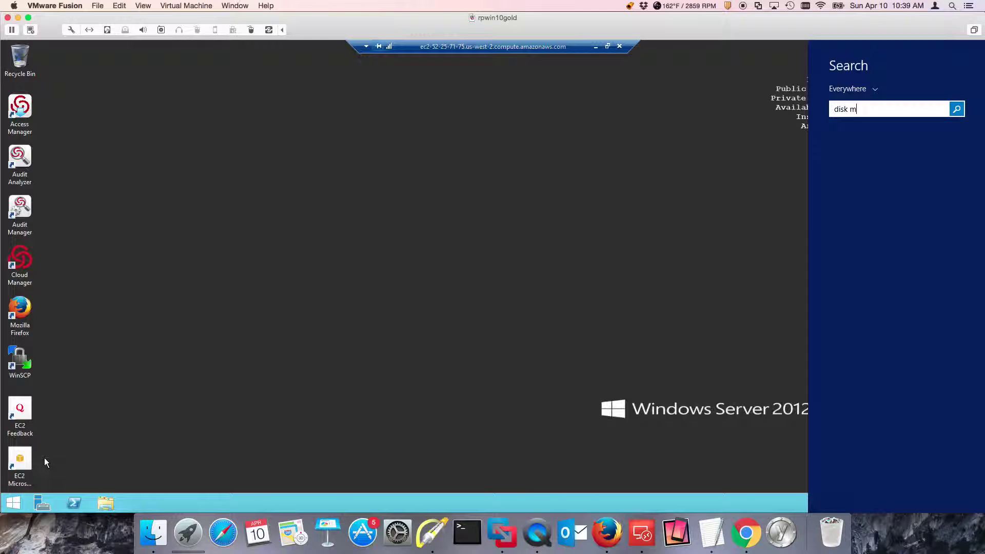
pyautogui.press('BackSpace')
pyautogui.press('BackSpace')
pyautogui.write('mgmt.msc')
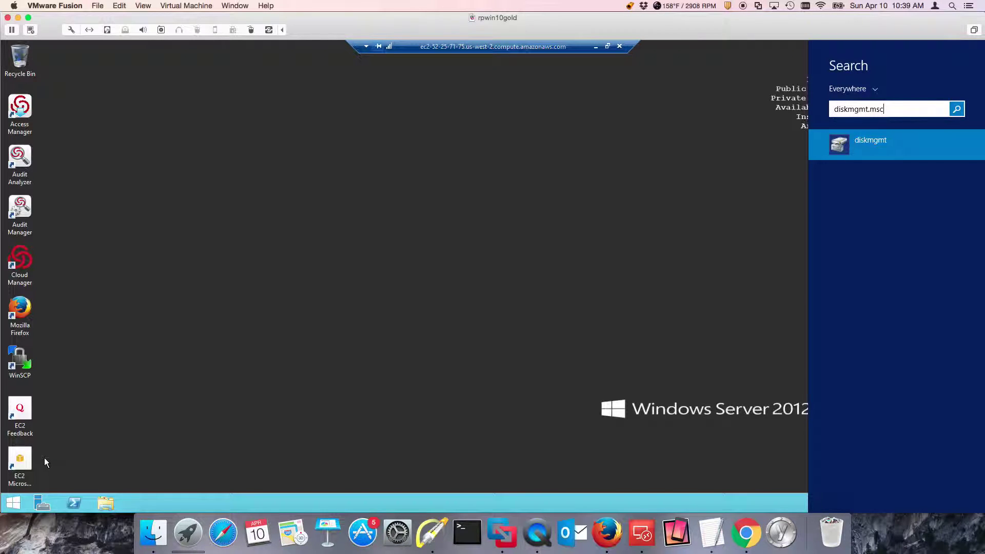
pyautogui.click(844, 147)
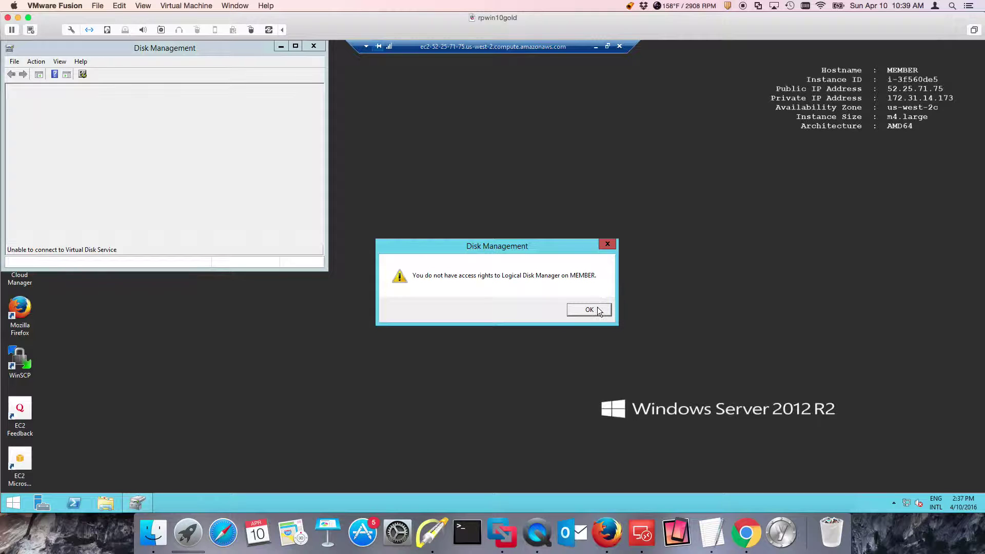
pyautogui.click(589, 309)
pyautogui.moveTo(229, 48); pyautogui.dragTo(333, 104)
pyautogui.click(445, 110)
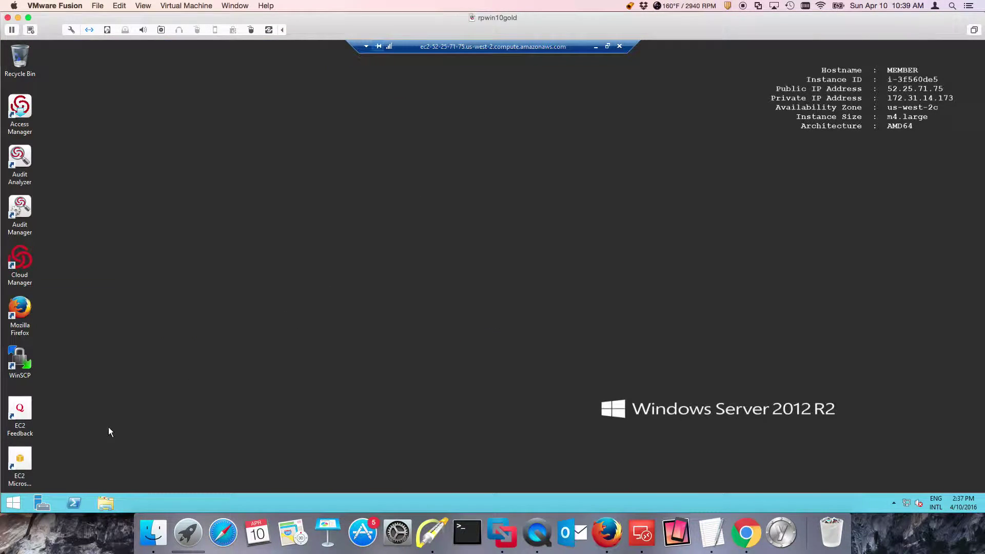
# Search for diskmgmt.msc and open its file location in System32
pyautogui.rightClick(16, 503)
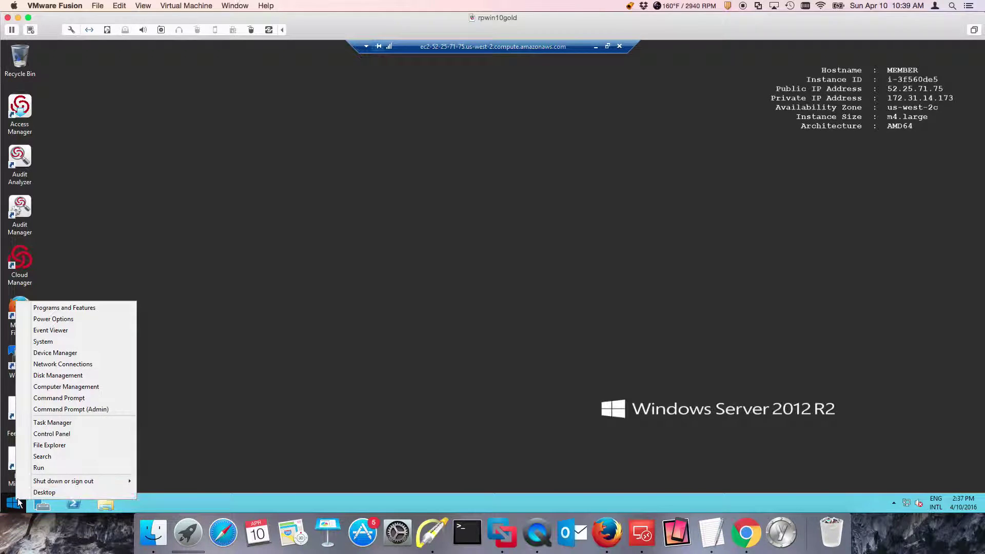
pyautogui.click(42, 457)
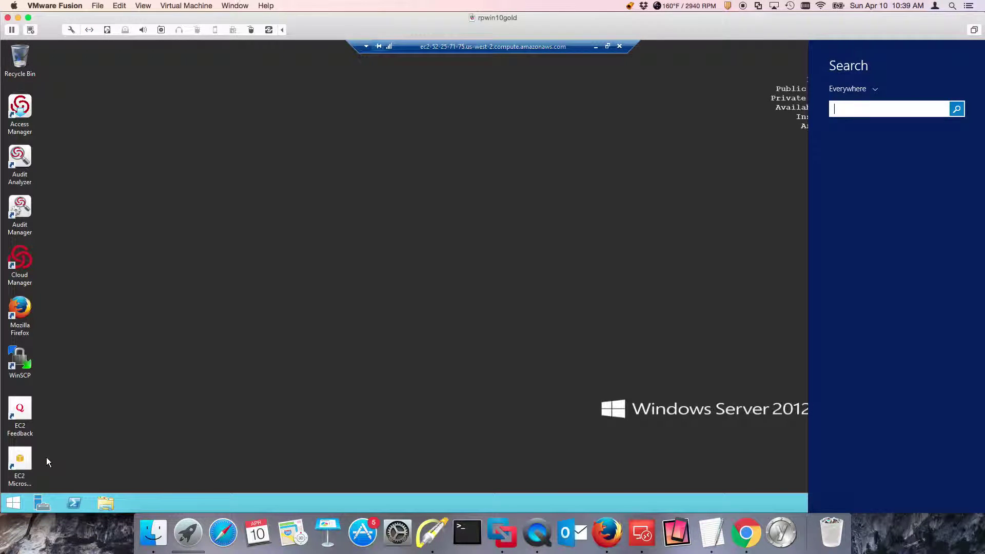
pyautogui.write('diskmgmt.msc')
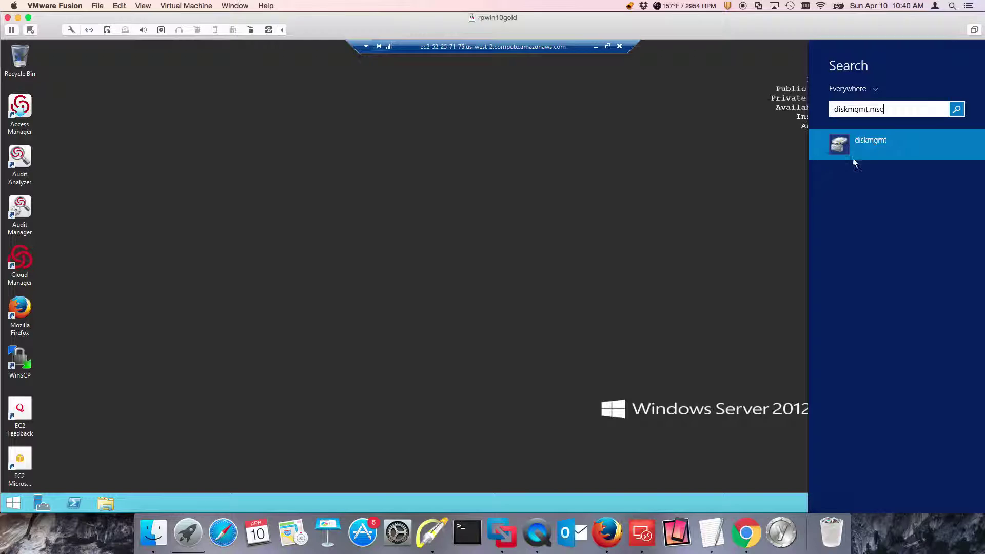
pyautogui.rightClick(872, 147)
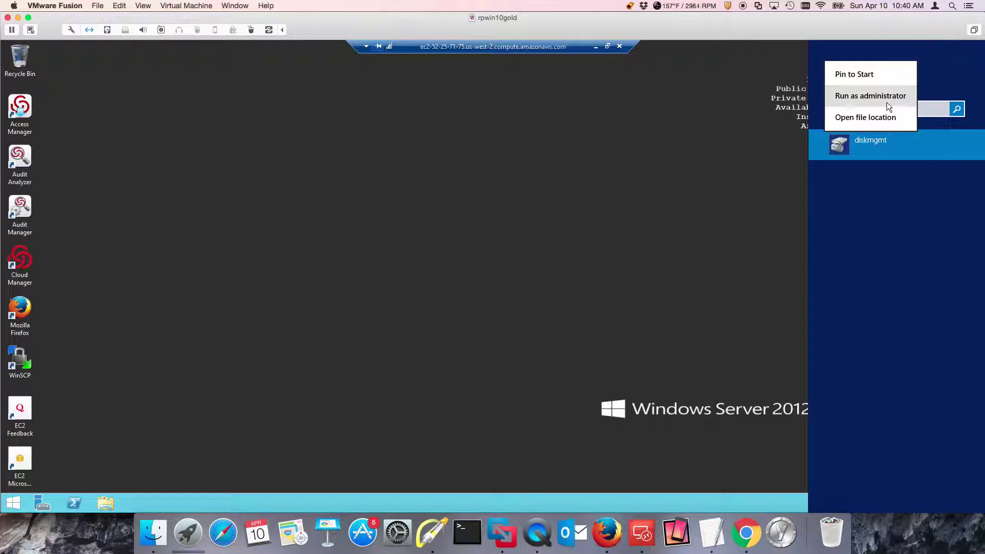
pyautogui.click(882, 120)
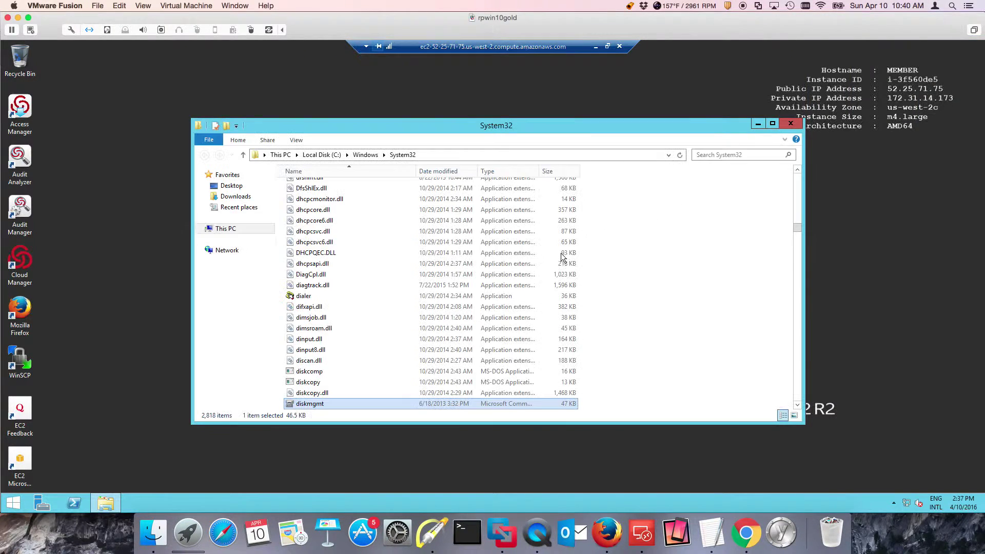
# Check the diskmgmt file's options, dismiss them, and show the hidden notification area icons
pyautogui.rightClick(326, 404)
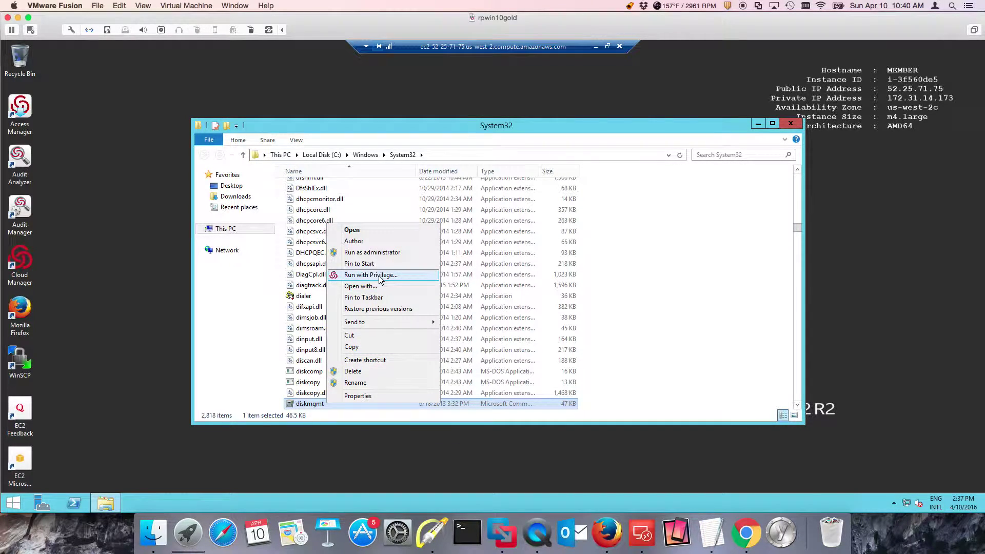
pyautogui.click(902, 501)
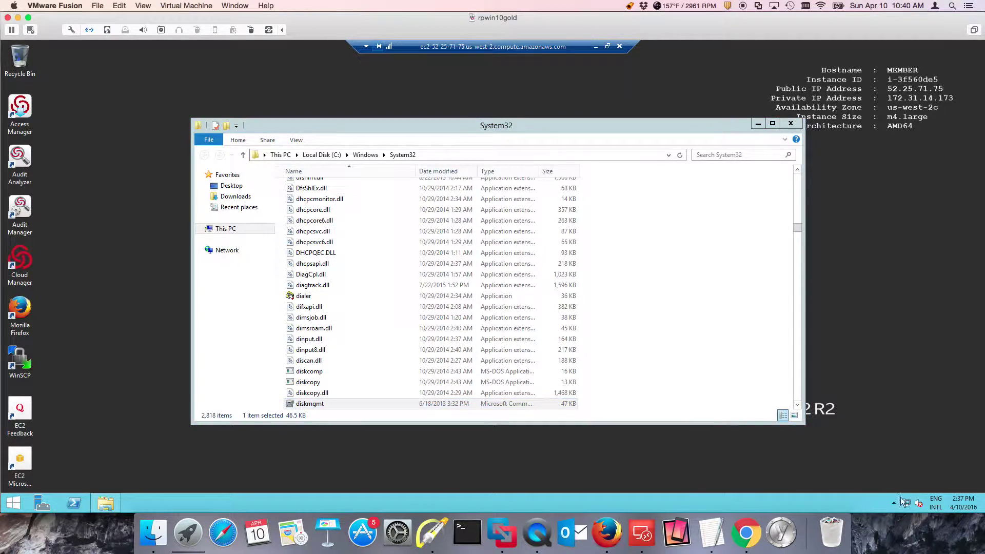
pyautogui.click(896, 501)
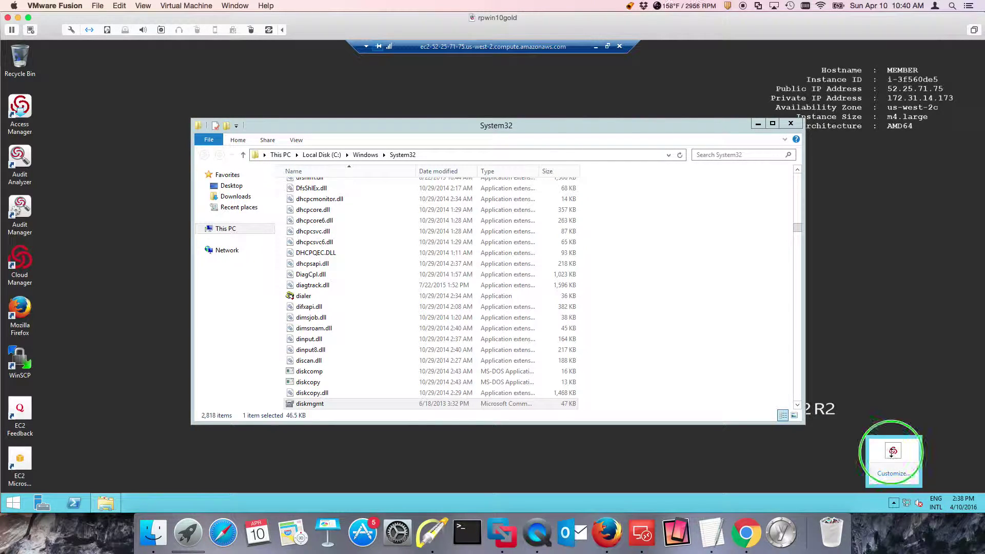
# Open the Authorization Center from the Centrify tray icon and annotate its window
pyautogui.rightClick(893, 452)
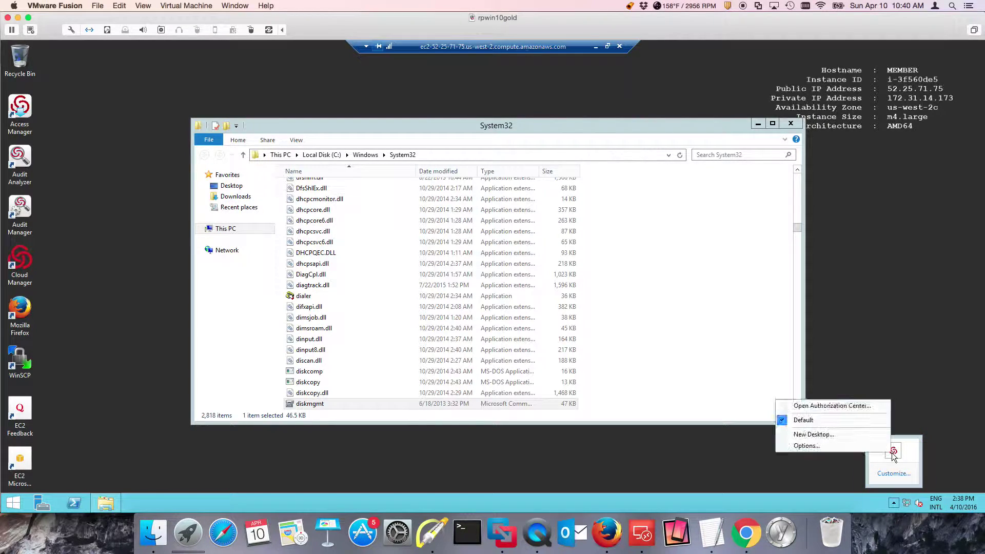
pyautogui.click(855, 407)
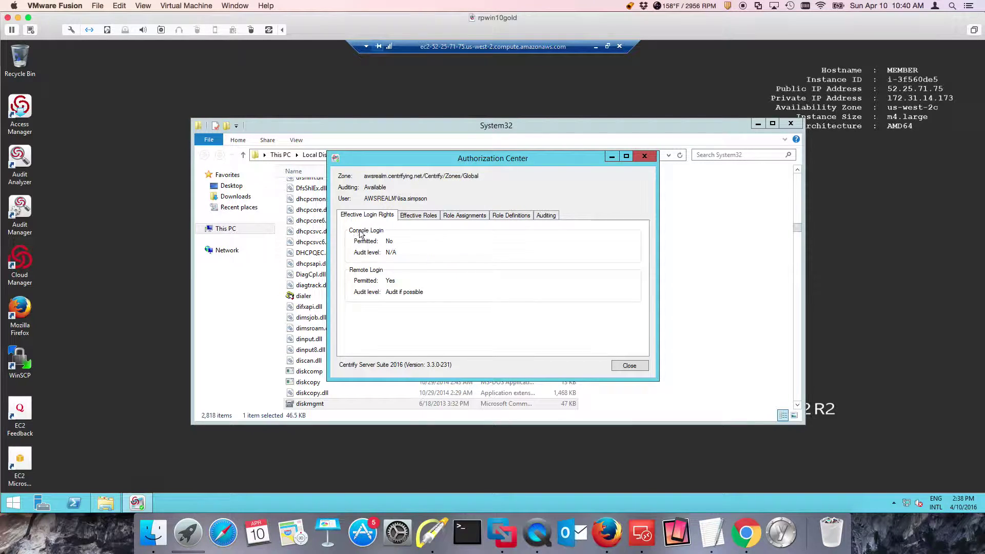
pyautogui.click(434, 534)
pyautogui.moveTo(415, 208); pyautogui.dragTo(388, 232)
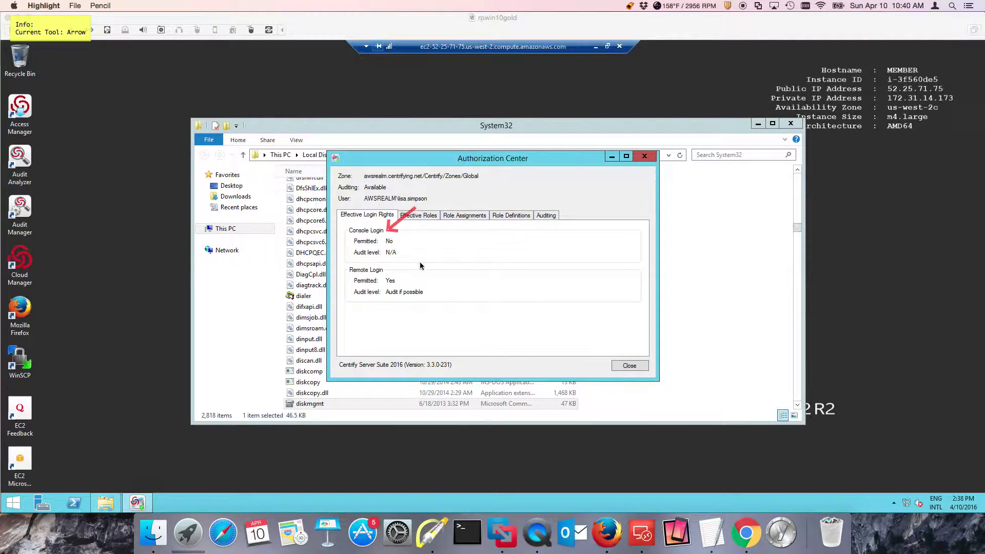
pyautogui.moveTo(432, 260); pyautogui.dragTo(395, 276)
pyautogui.press('Escape')
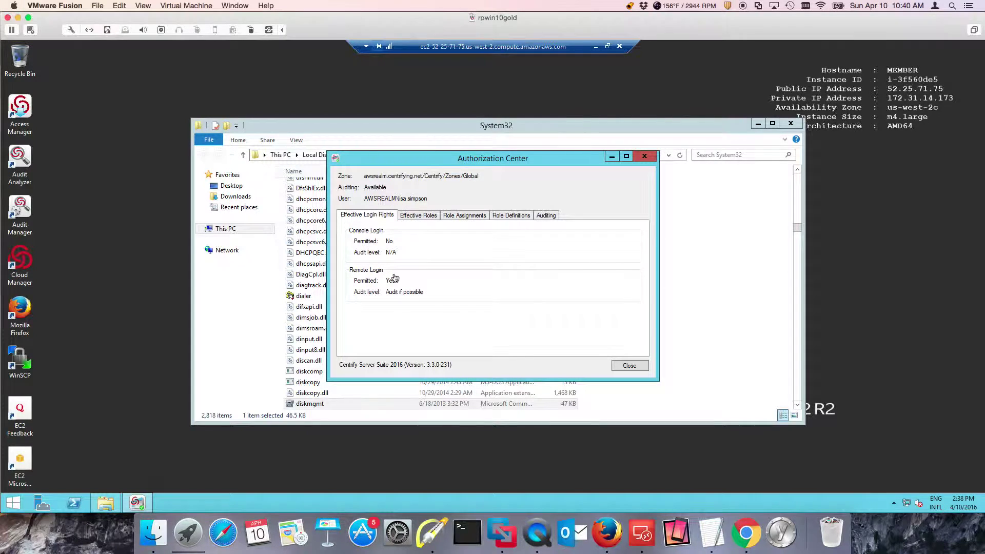
# Review the Effective Roles, Role Assignments and Role Definitions tabs for Demo Role/Global
pyautogui.click(425, 216)
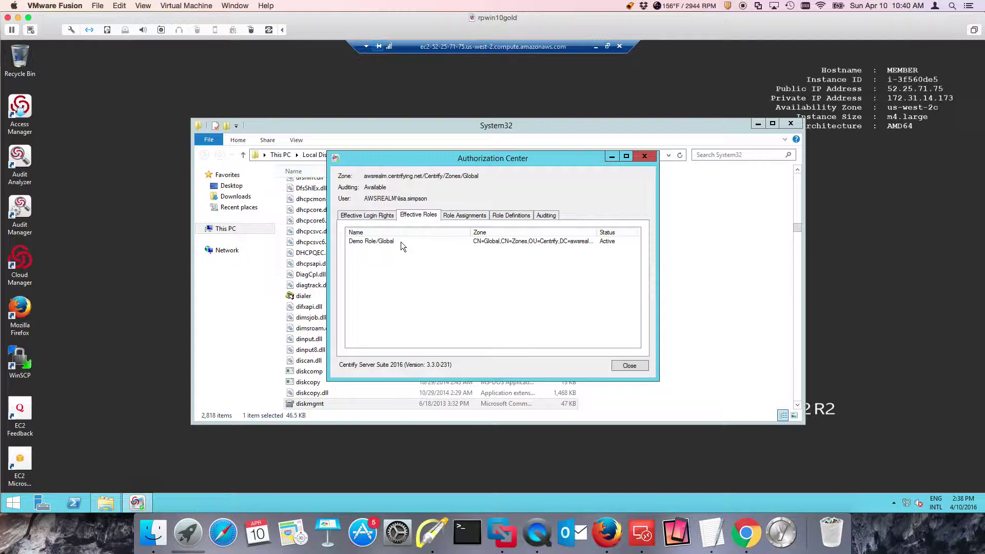
pyautogui.click(467, 216)
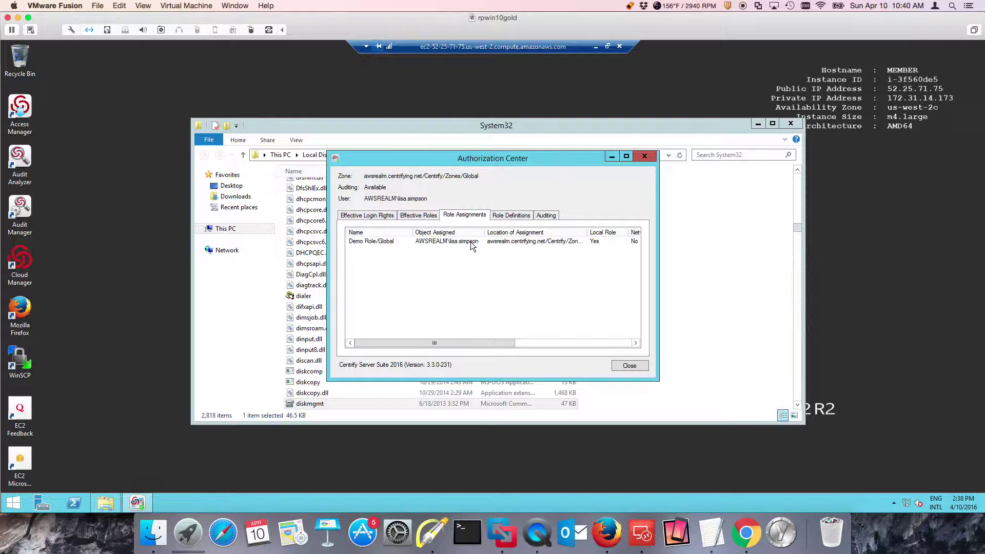
pyautogui.click(511, 215)
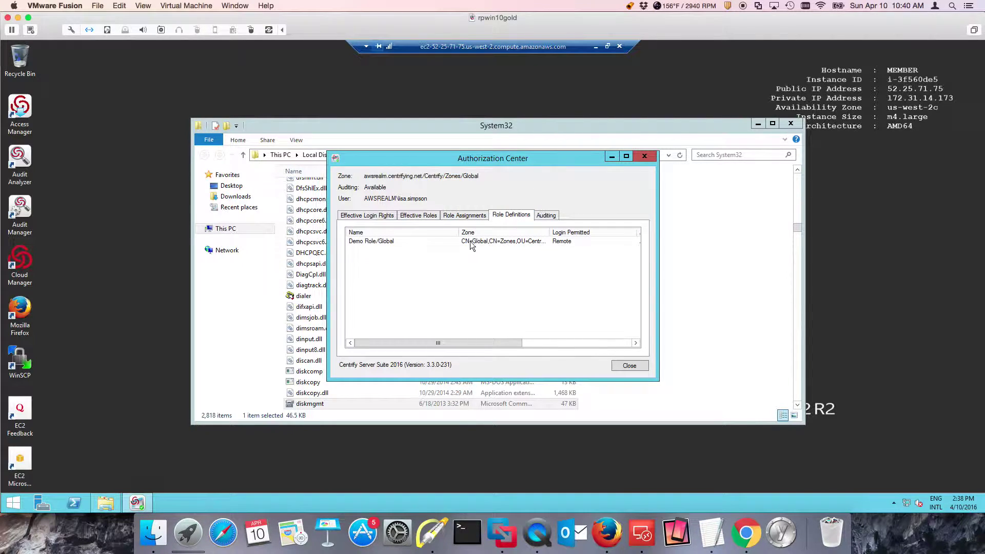
# Inspect Disk Management/Global's match criteria (mmc.exe with diskmgmt.msc) and the definition's file details
pyautogui.doubleClick(382, 244)
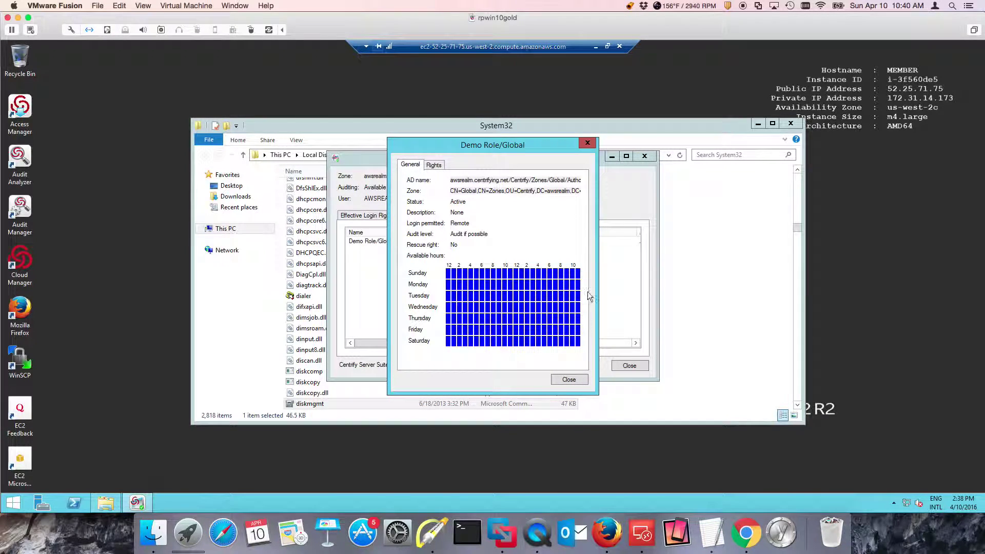
pyautogui.click(434, 164)
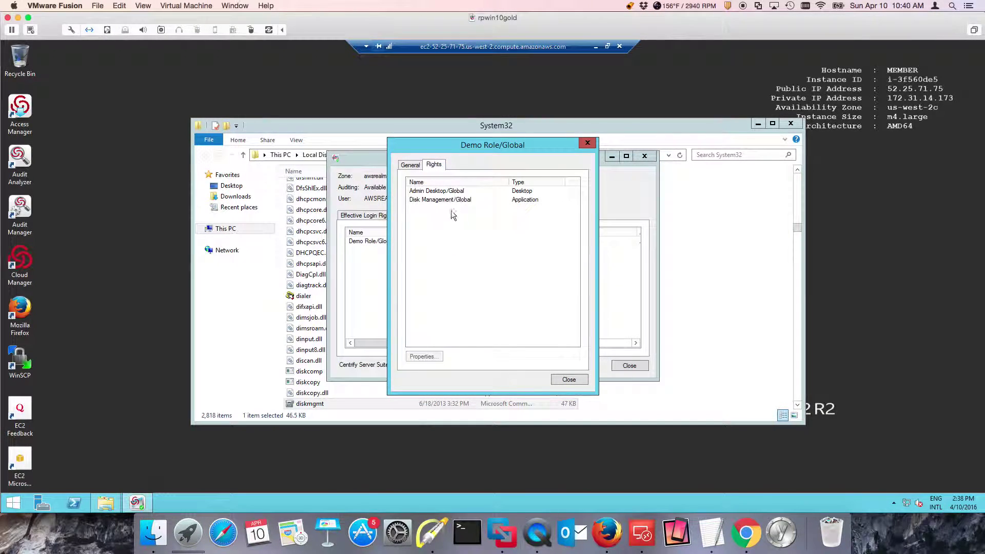
pyautogui.doubleClick(461, 203)
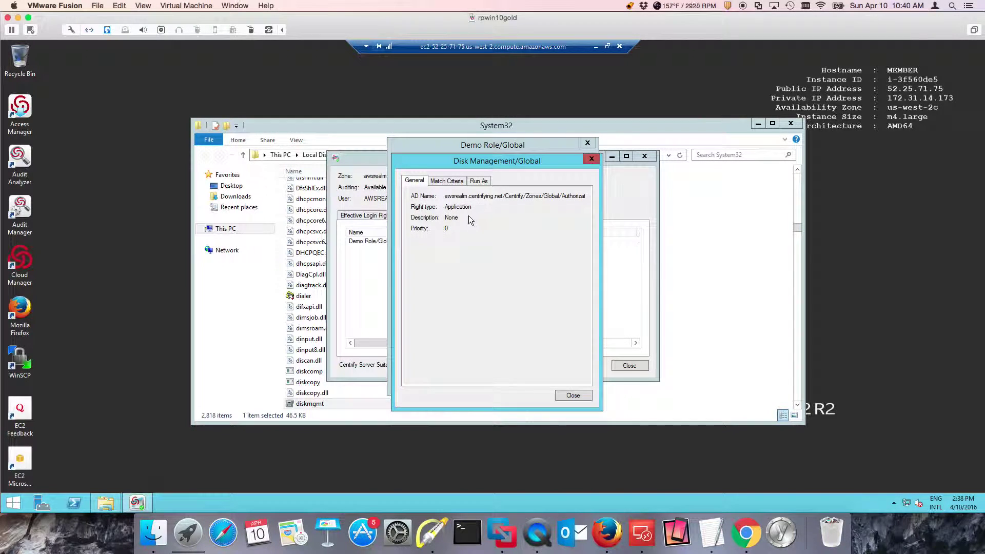
pyautogui.click(452, 183)
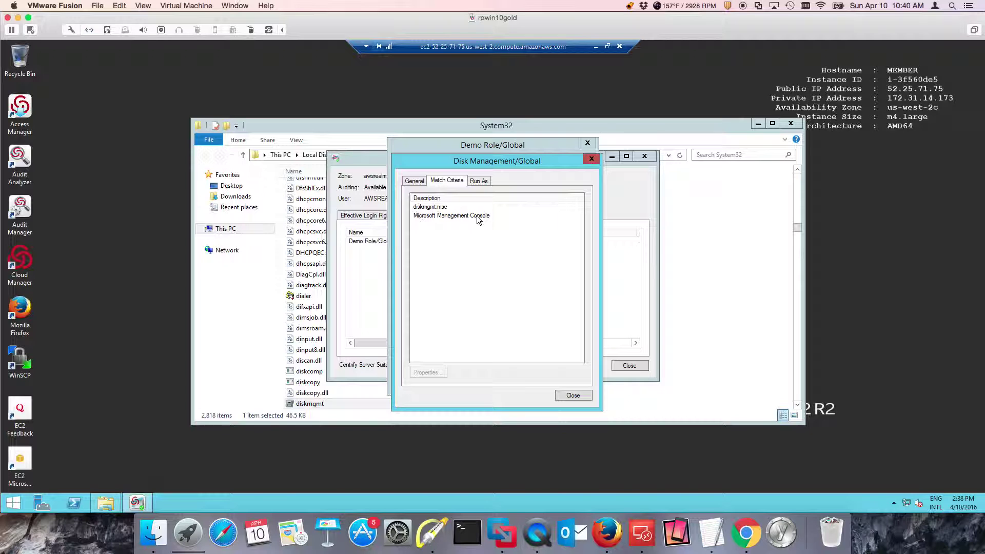
pyautogui.click(448, 207)
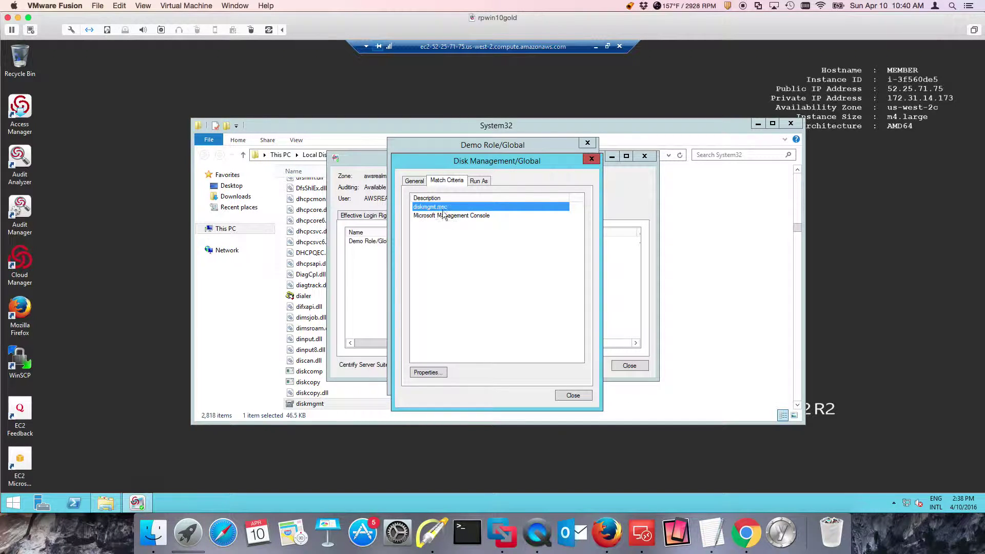
pyautogui.doubleClick(457, 216)
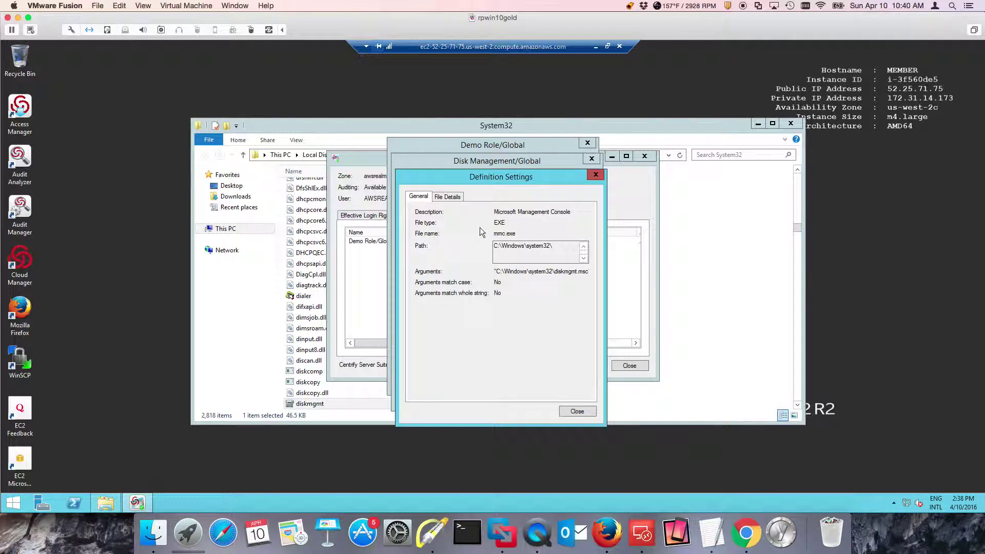
pyautogui.click(447, 197)
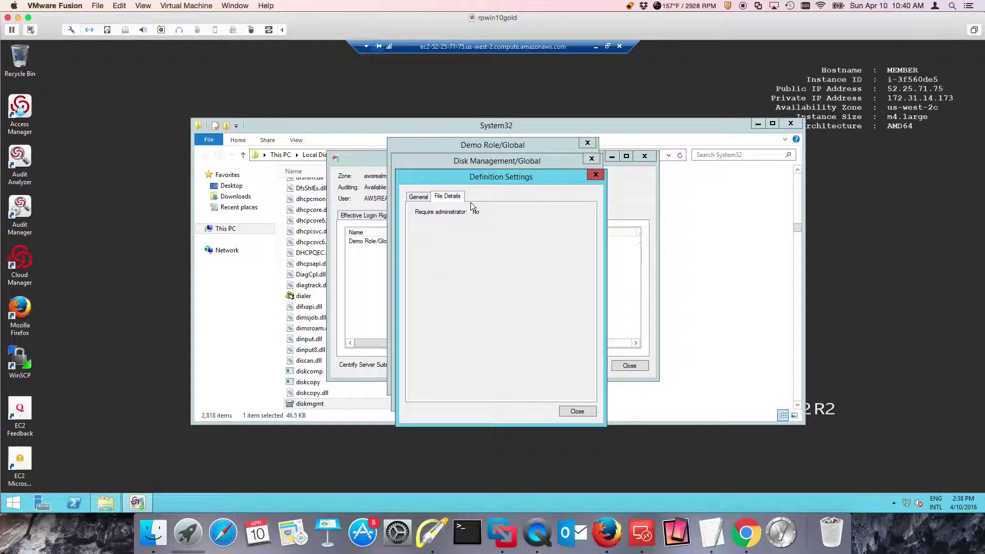
# Close the definition, Disk Management/Global and Demo Role/Global dialogs, then the Authorization Center
pyautogui.click(594, 175)
pyautogui.click(592, 156)
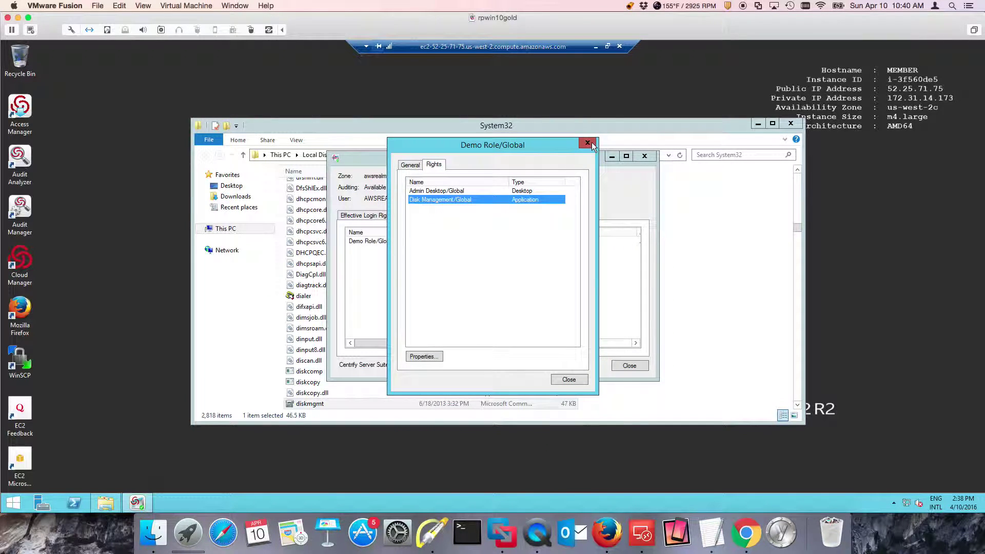
pyautogui.click(590, 142)
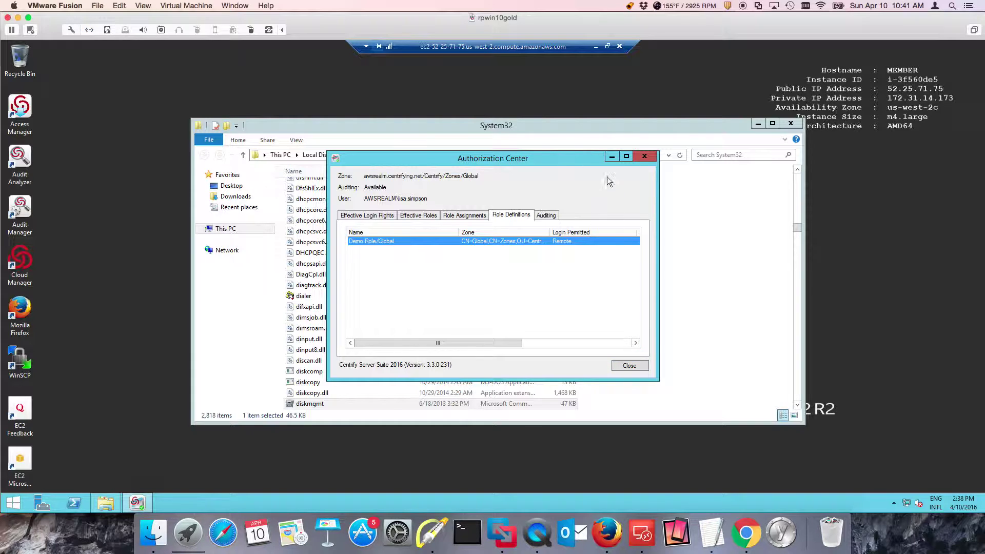
pyautogui.click(612, 156)
# Run diskmgmt.msc with privilege from System32, submitting the account password
pyautogui.click(333, 405)
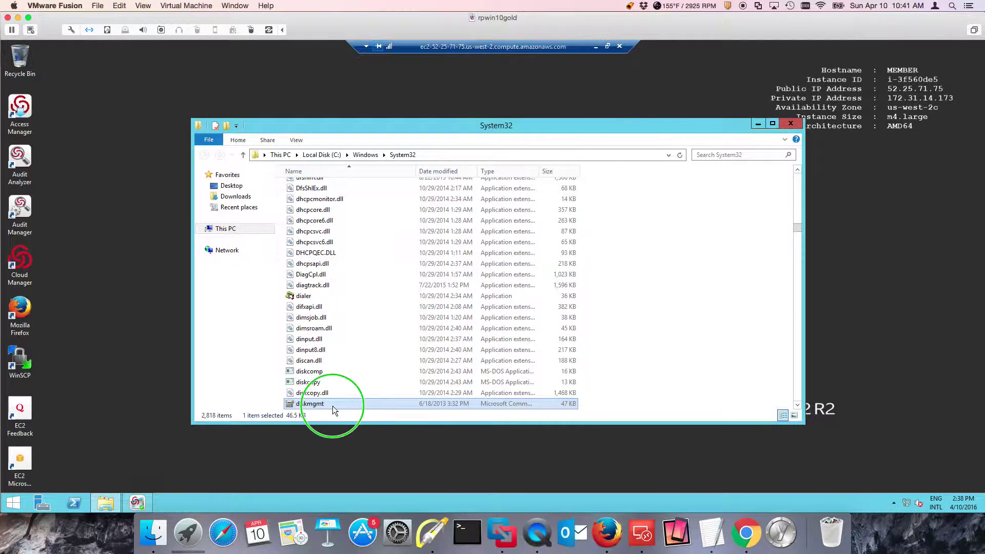
pyautogui.rightClick(333, 406)
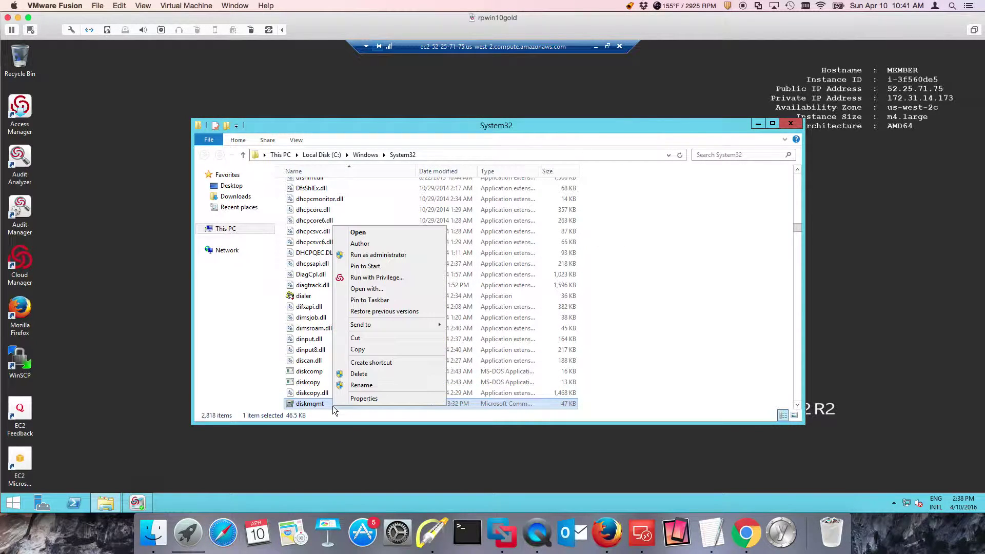
pyautogui.click(383, 279)
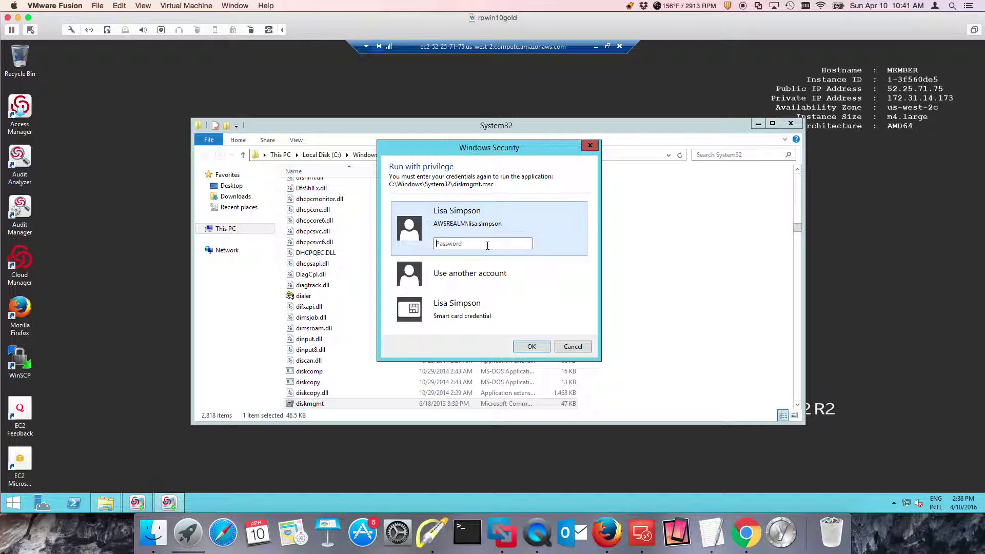
pyautogui.write('•••••••••')
pyautogui.press('Return')
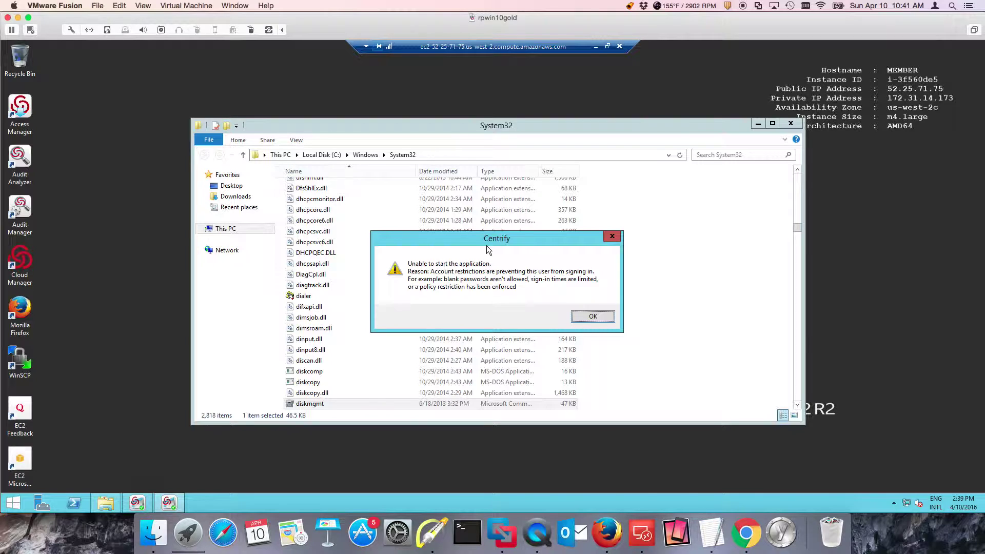
# Dismiss the restriction error, confirm the Demo Role, and authenticate with the smart card PIN
pyautogui.click(590, 317)
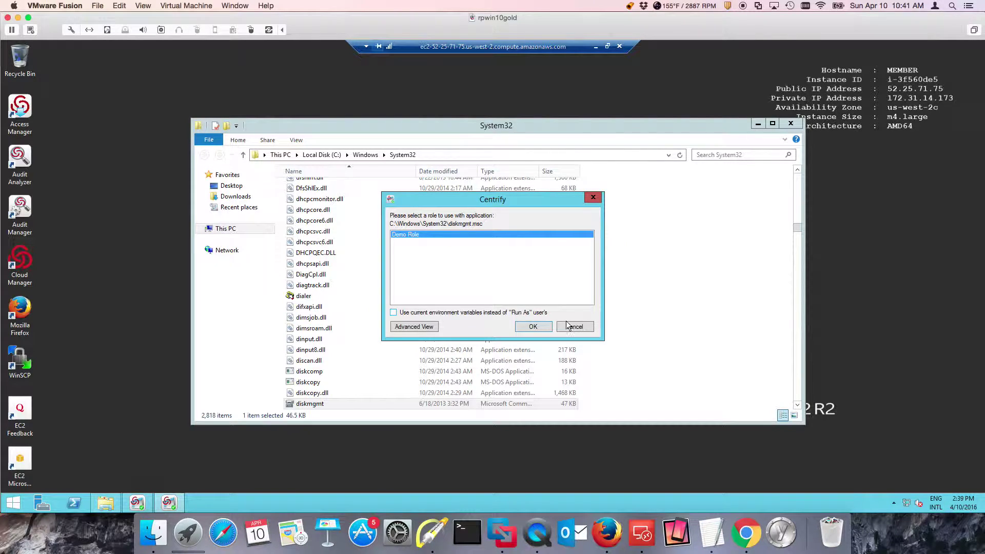
pyautogui.click(530, 329)
pyautogui.click(530, 327)
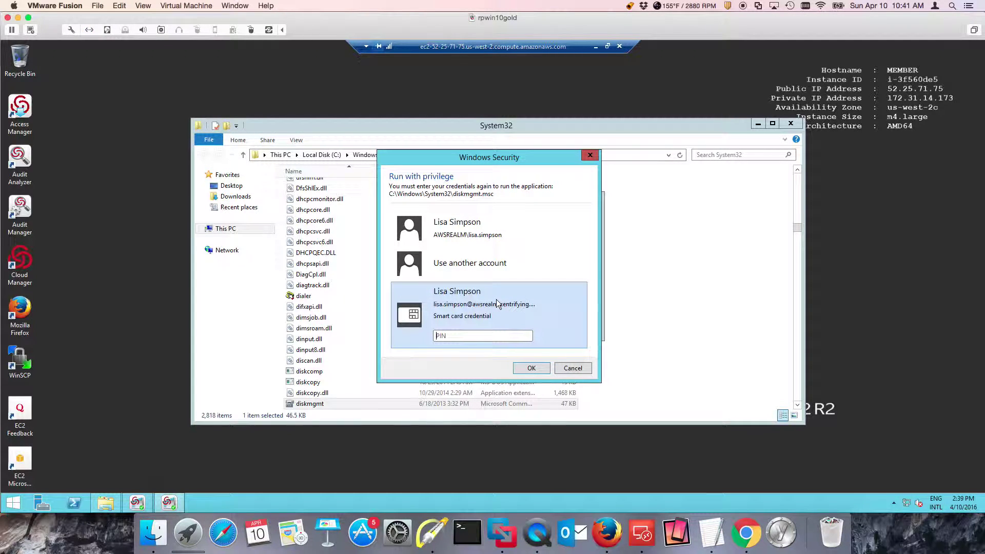
pyautogui.write('1234')
pyautogui.press('Return')
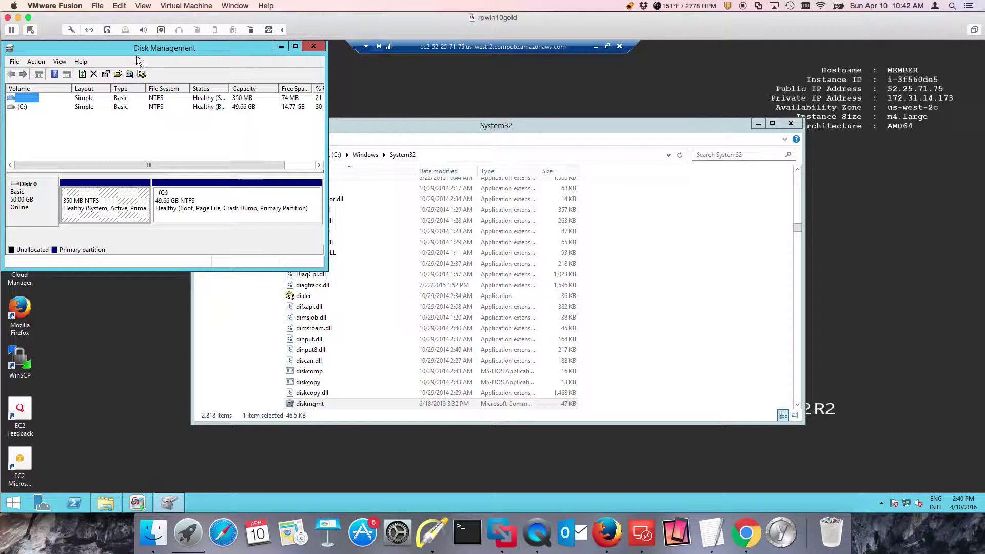
# Move Disk Management to the screen centre to view Disk 0's partitions, then close it
pyautogui.moveTo(146, 47); pyautogui.dragTo(369, 116)
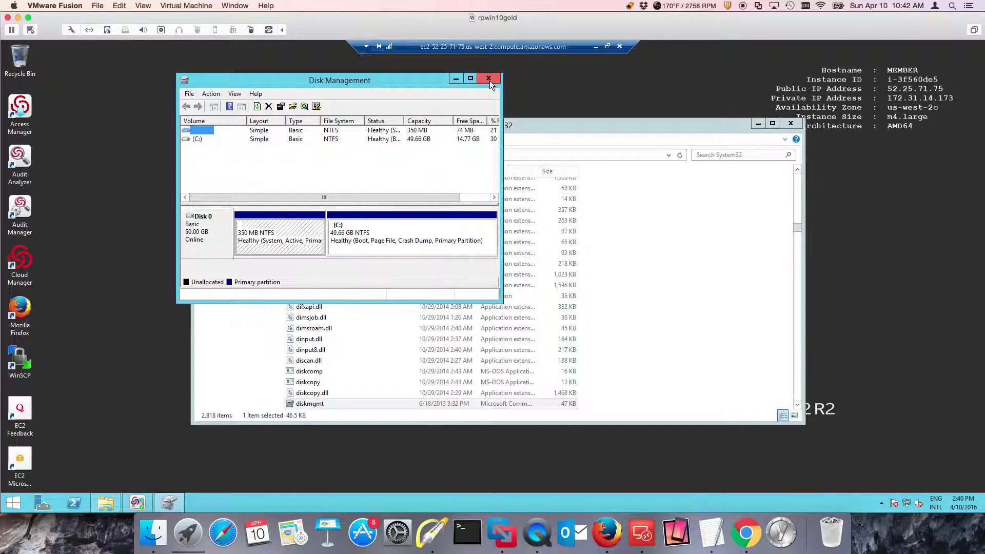
pyautogui.click(490, 81)
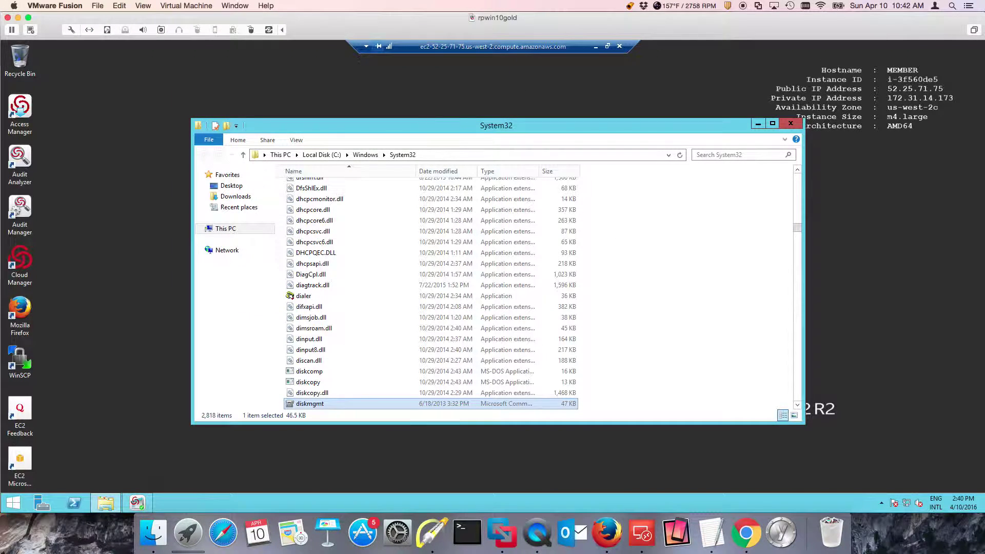
# Go back to the MEMBER desktop, dismiss the quick-access menu, and close the System32 folder window
pyautogui.click(13, 503)
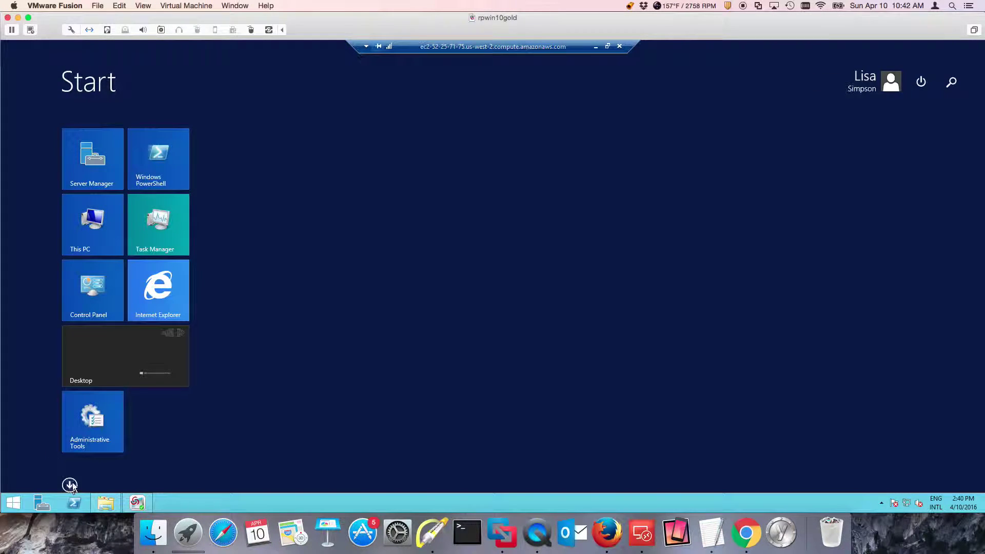
pyautogui.click(133, 368)
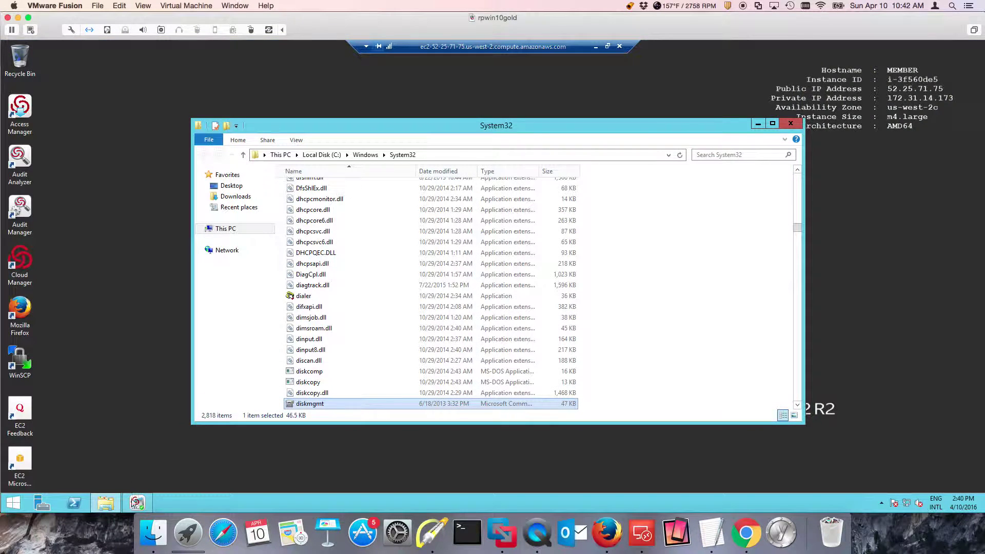
pyautogui.rightClick(10, 504)
pyautogui.moveTo(128, 483)
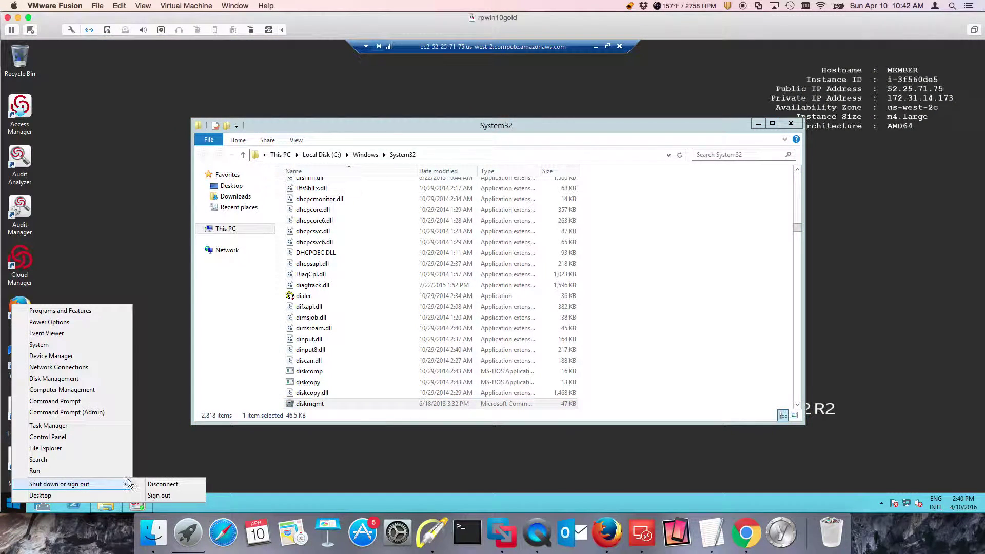
pyautogui.click(167, 351)
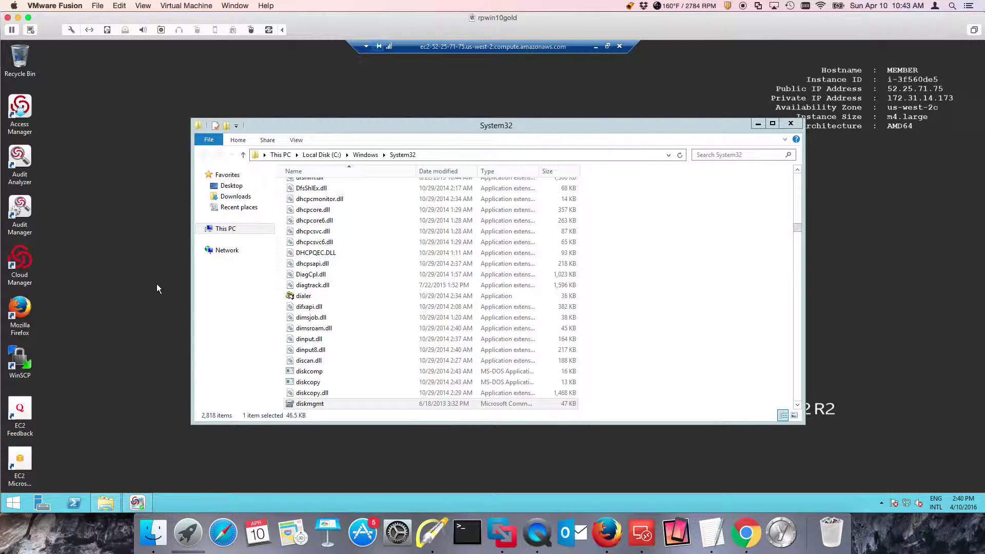
pyautogui.click(790, 124)
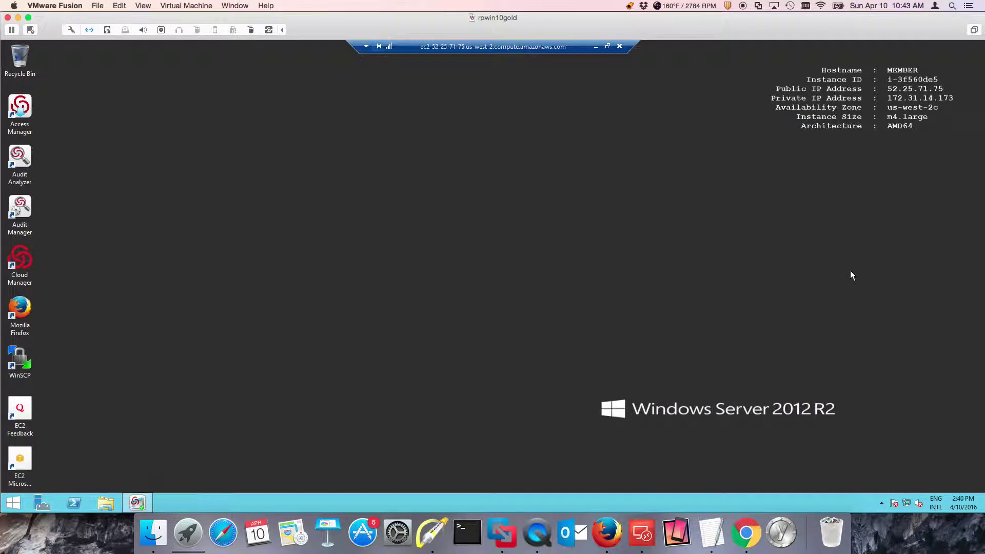
# From the Centrify tray icon, create a new Demo Role desktop, authenticating with the smart card PIN
pyautogui.click(882, 504)
pyautogui.rightClick(882, 452)
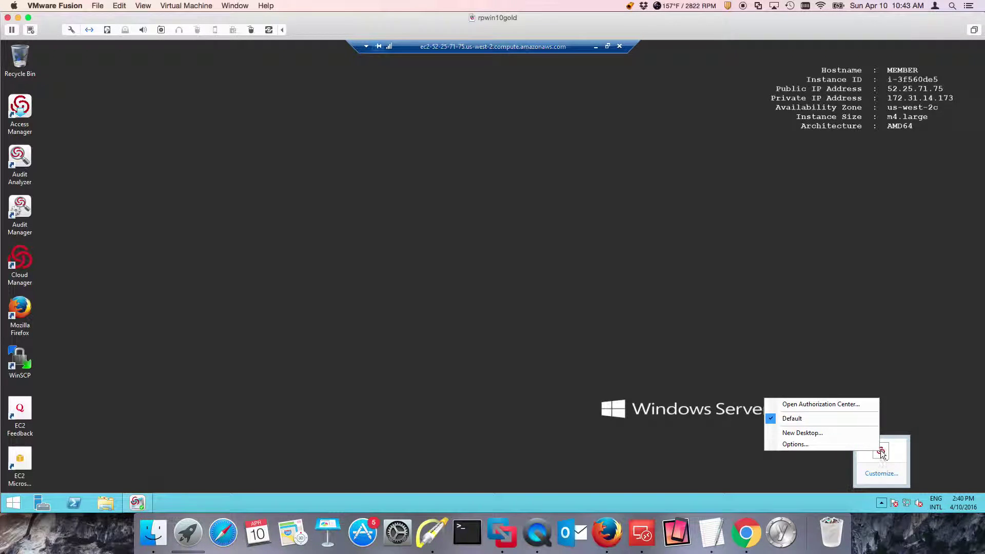
pyautogui.click(839, 433)
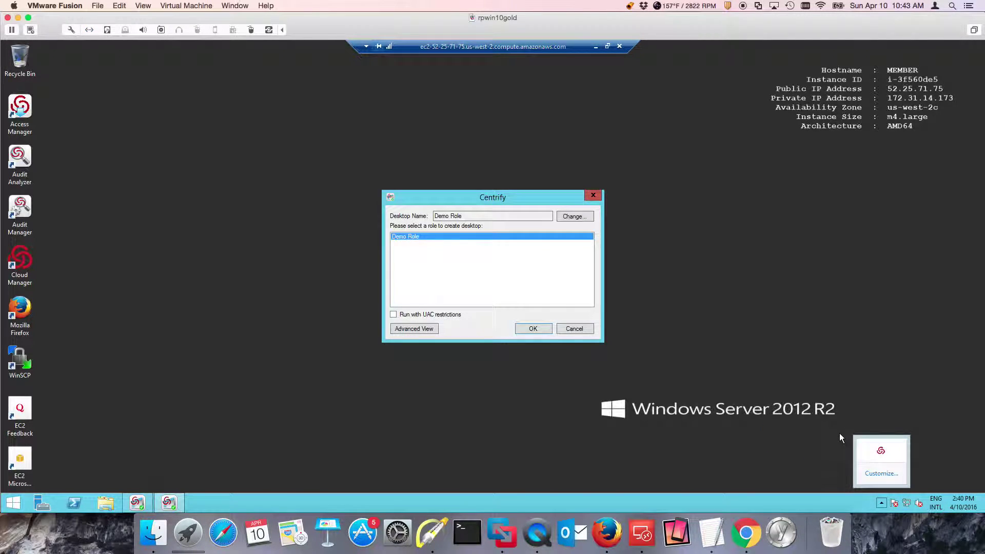
pyautogui.click(540, 330)
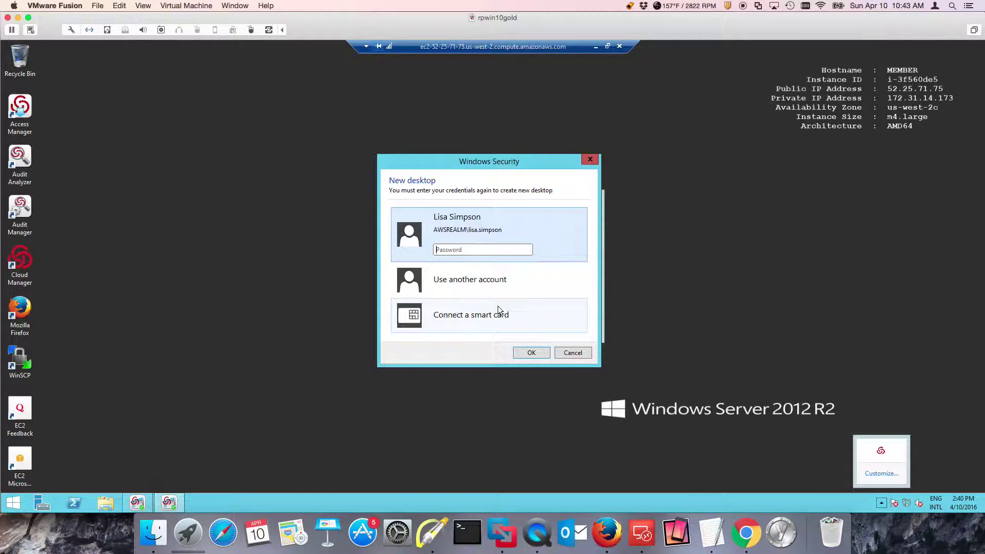
pyautogui.click(498, 308)
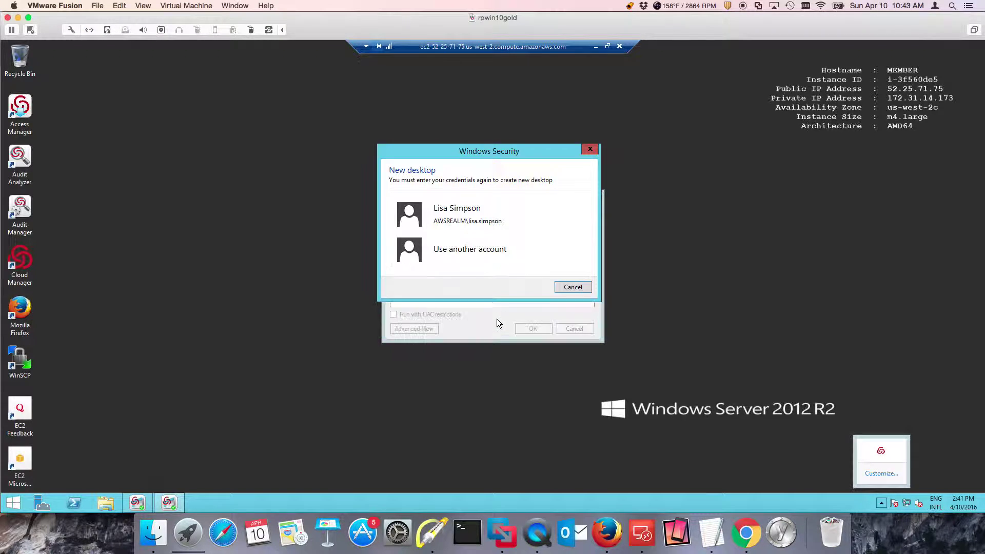
pyautogui.write('1234')
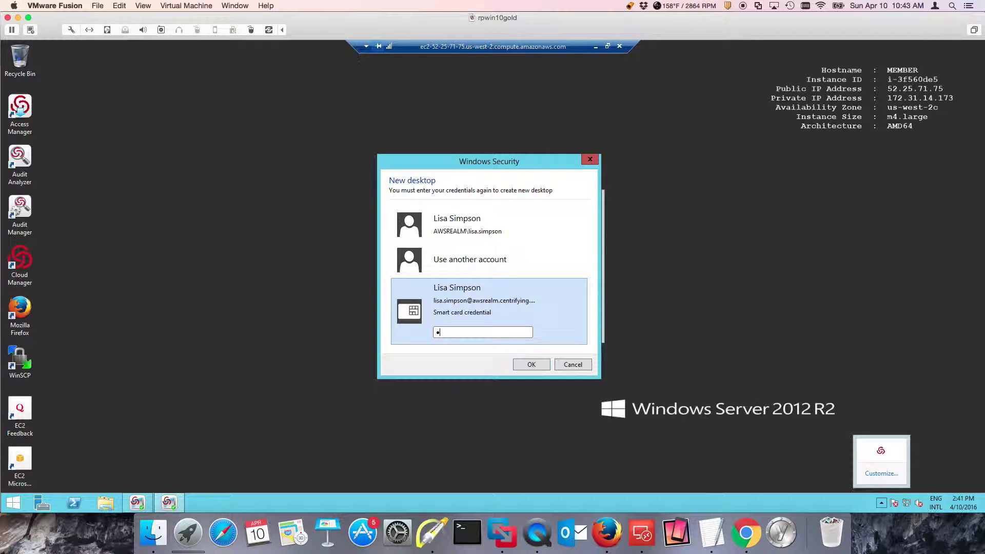
pyautogui.press('Return')
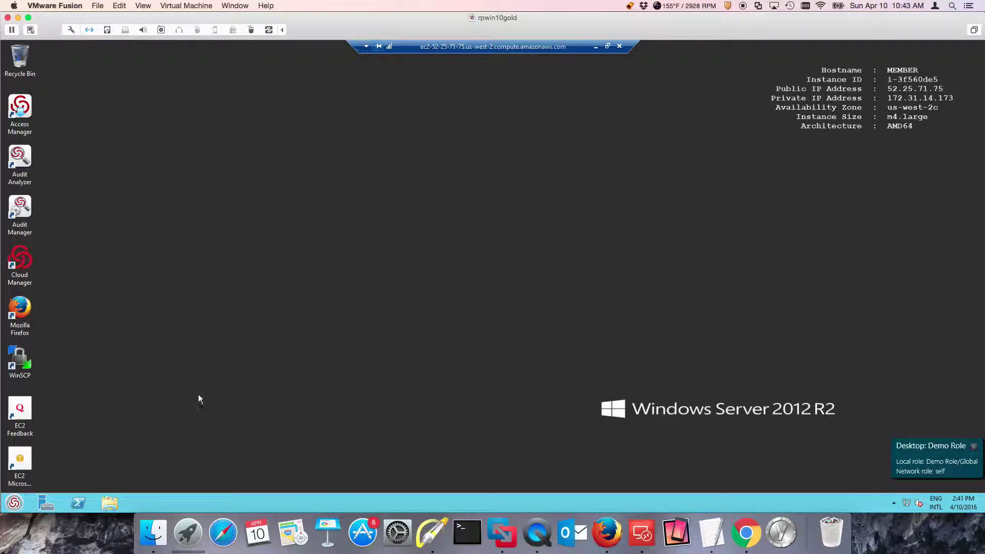
pyautogui.click(17, 506)
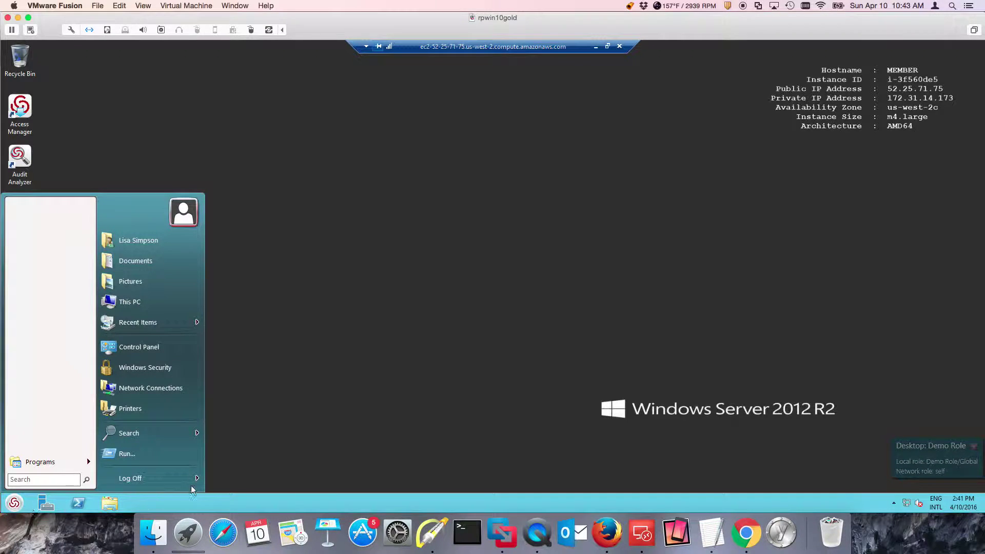
pyautogui.moveTo(198, 480)
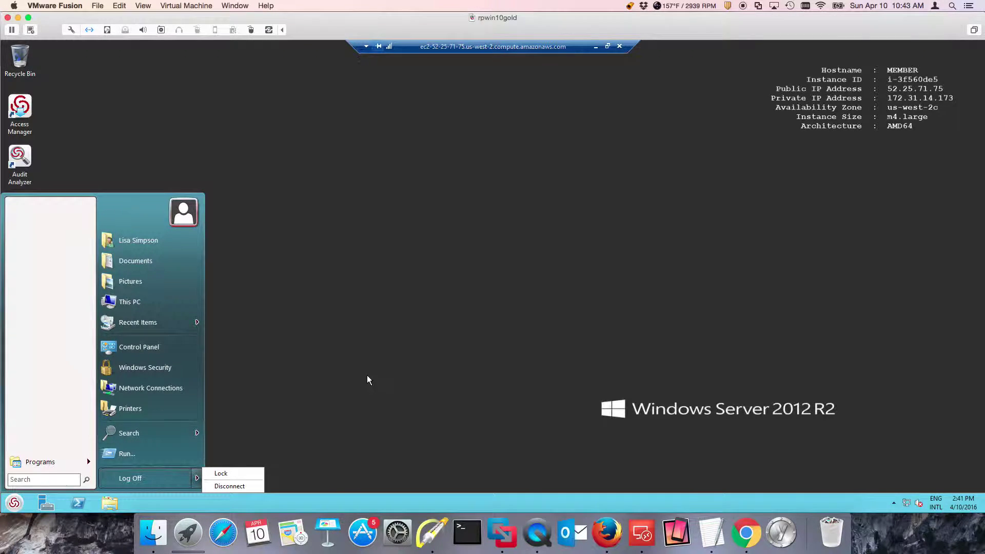
pyautogui.click(454, 168)
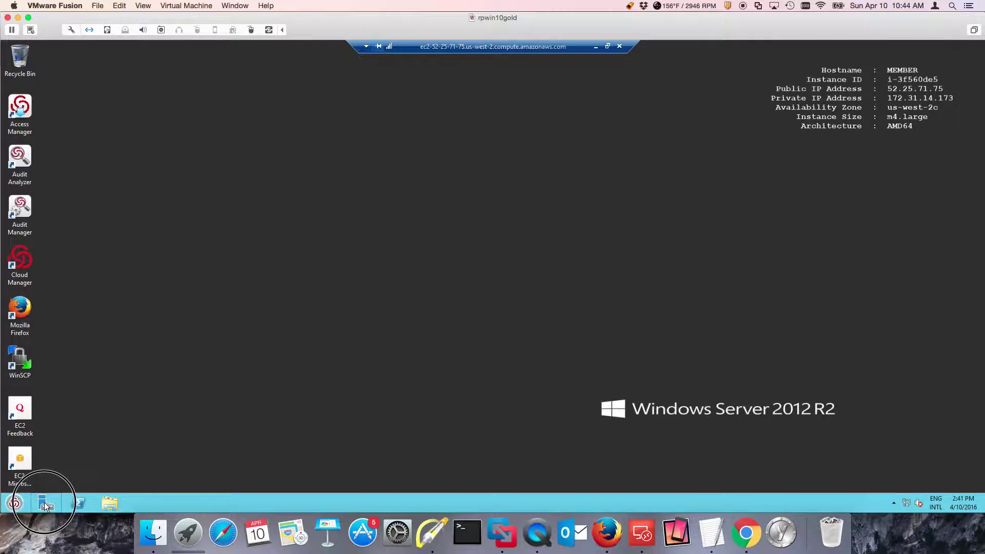
pyautogui.click(46, 503)
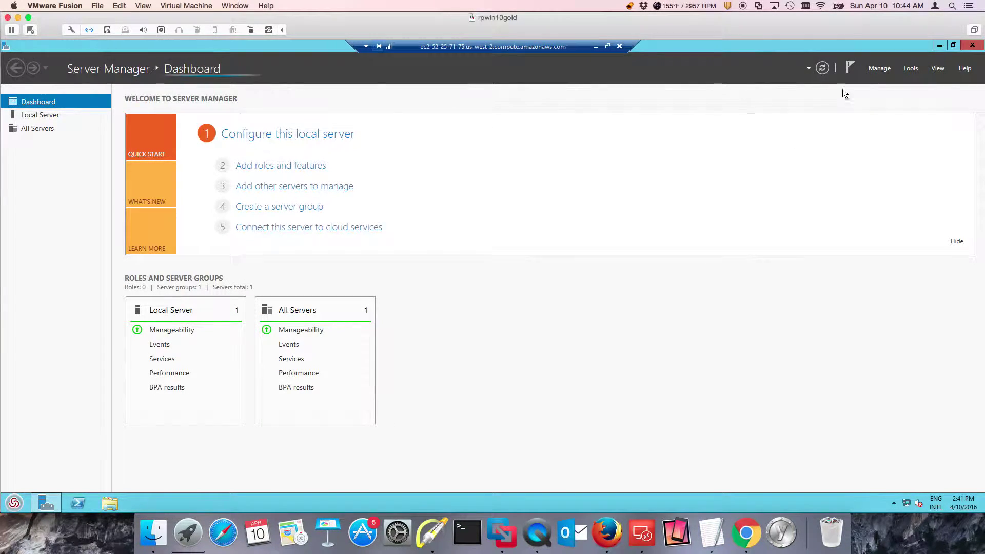
pyautogui.click(877, 70)
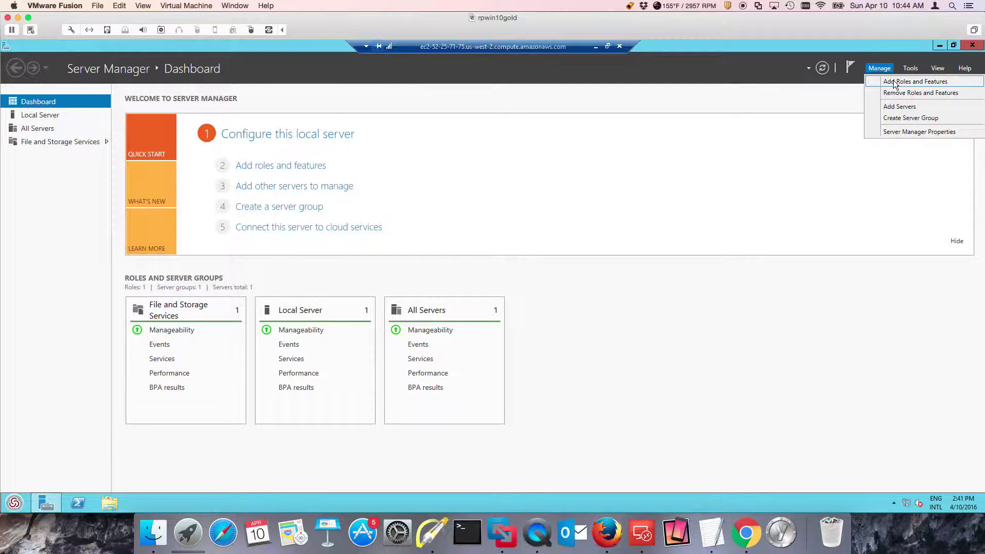
pyautogui.click(894, 82)
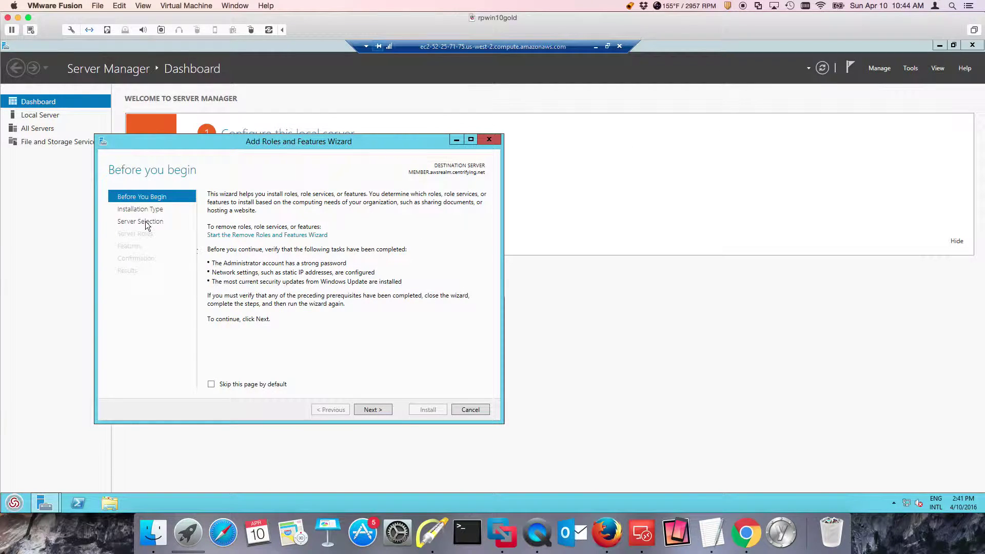
pyautogui.click(146, 223)
pyautogui.click(140, 233)
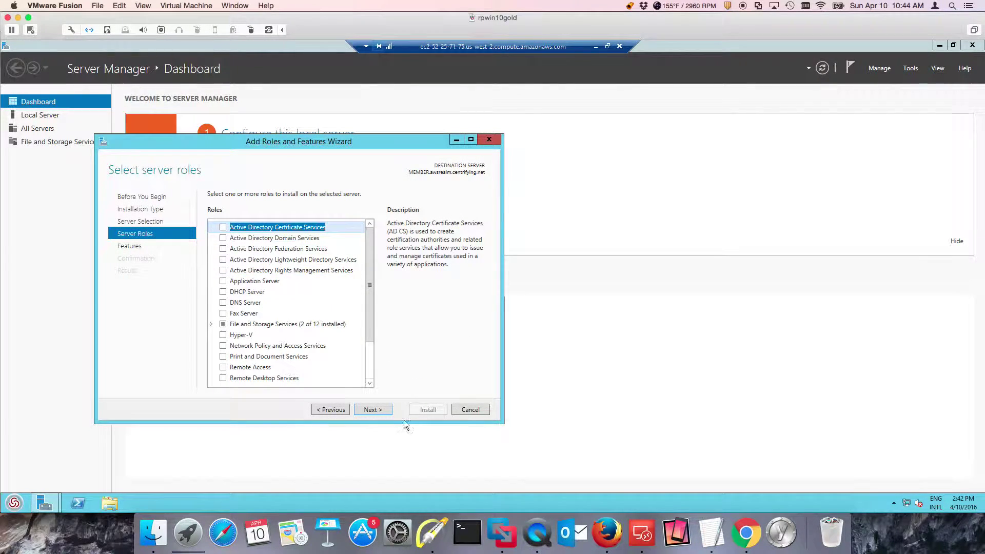
pyautogui.click(470, 410)
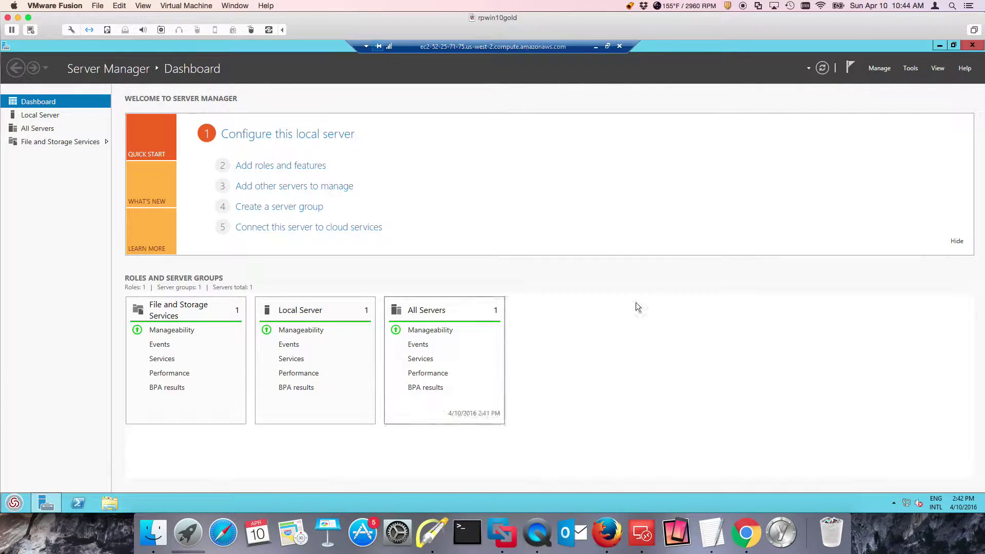
pyautogui.click(972, 46)
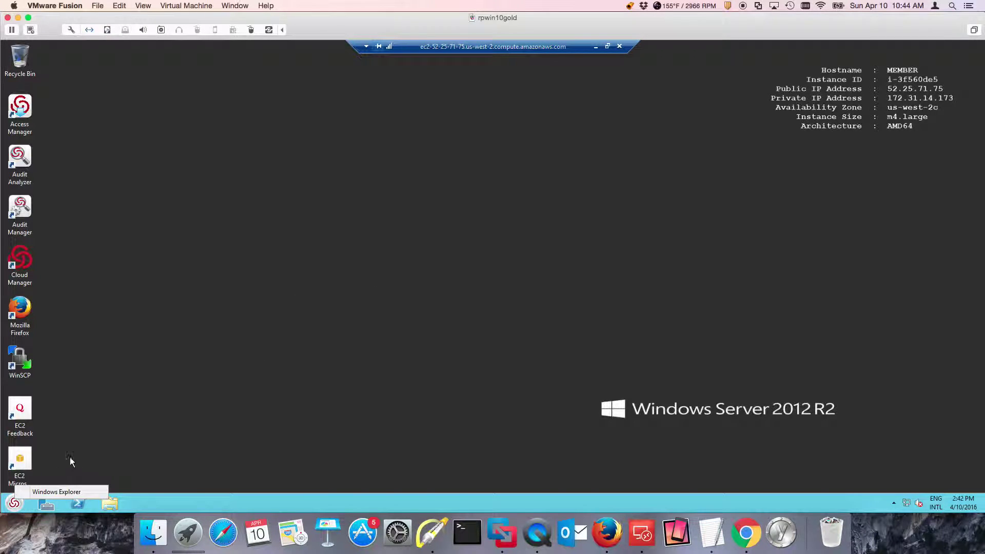
# Close the Demo Role privileged desktop from the DirectAuthorize tray icon and confirm
pyautogui.click(894, 503)
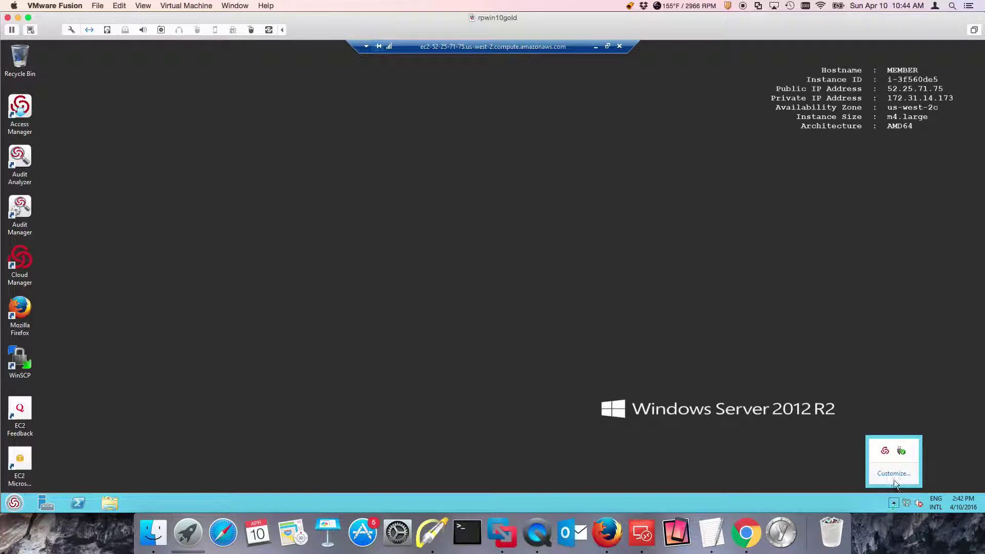
pyautogui.rightClick(889, 451)
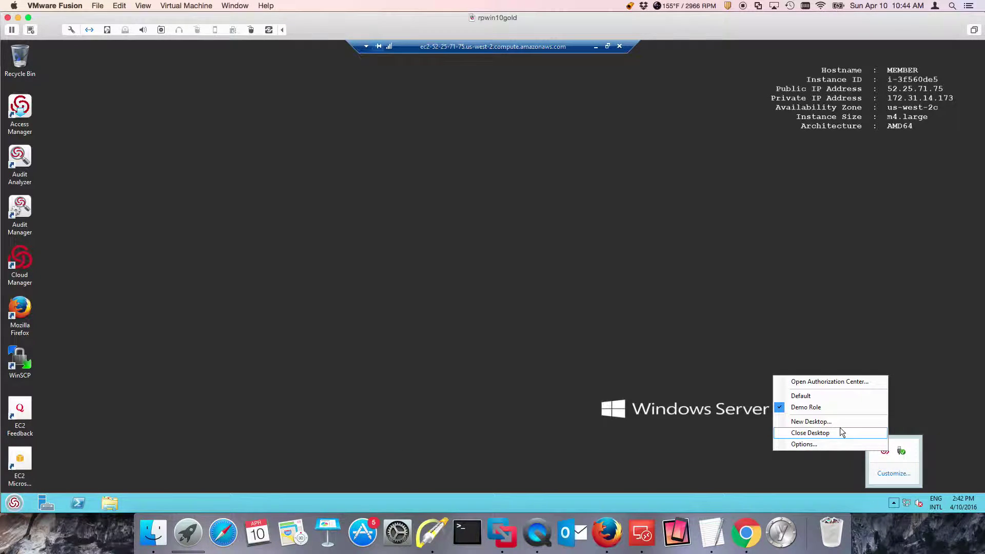
pyautogui.click(782, 428)
pyautogui.click(534, 314)
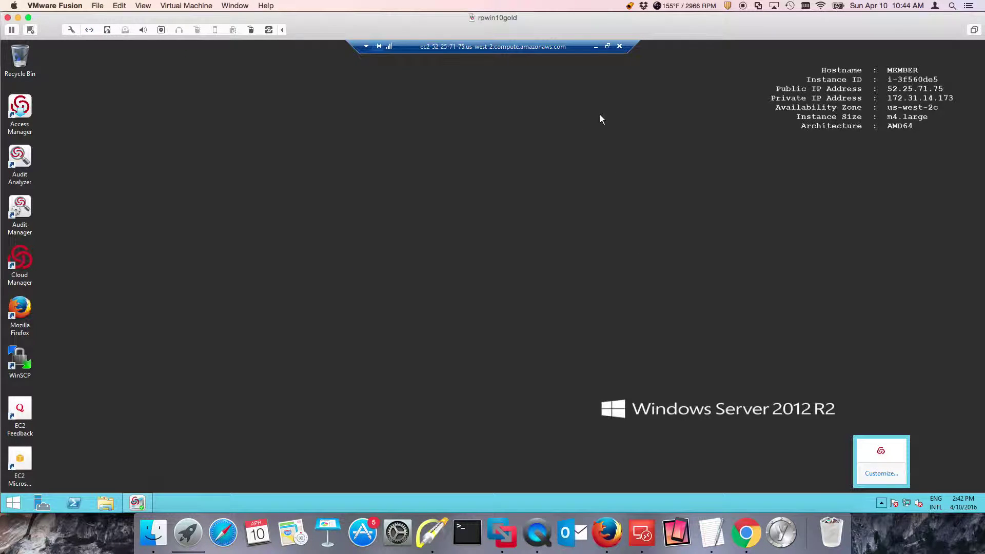
# Sign out of the MEMBER remote session using the Start button's shut down or sign out menu
pyautogui.rightClick(20, 507)
pyautogui.moveTo(124, 488)
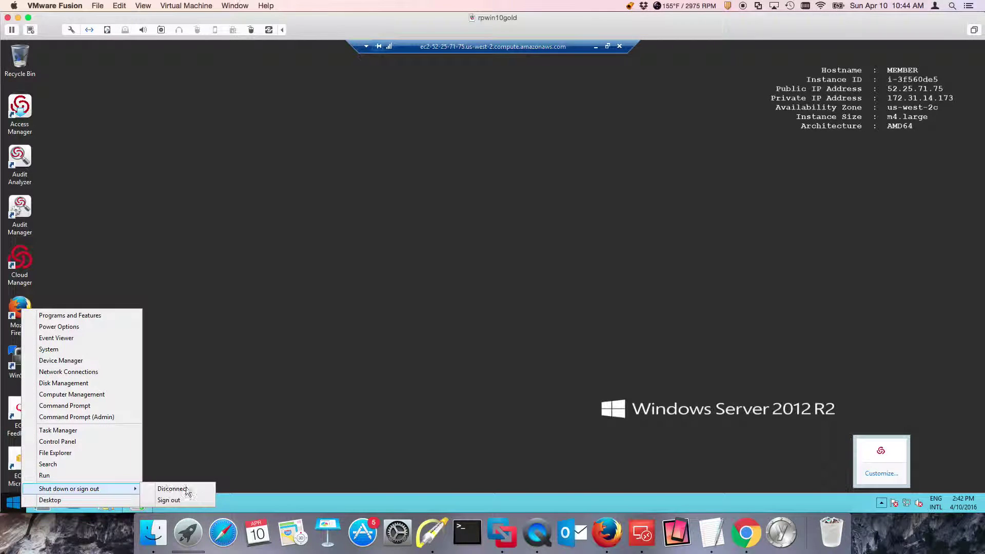
pyautogui.click(190, 500)
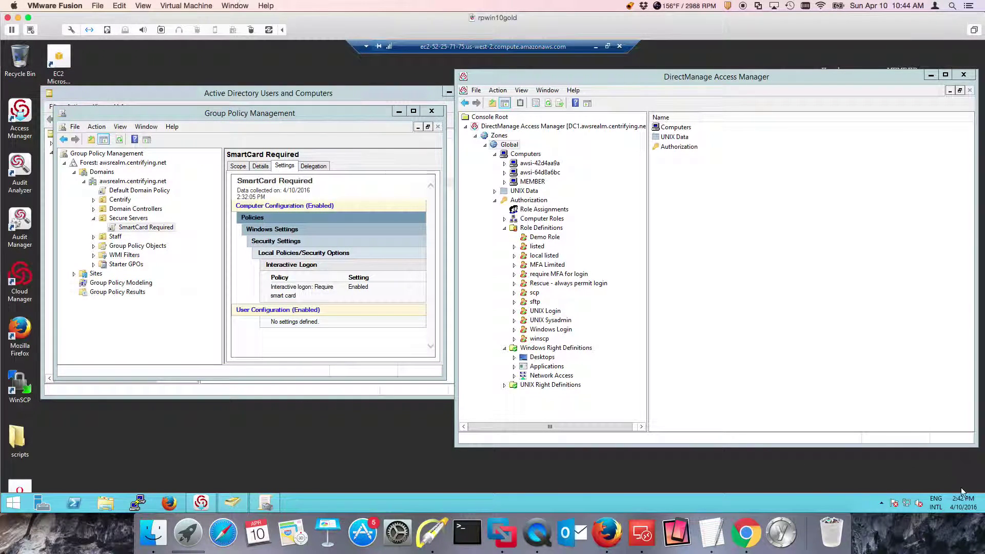
# Show the desktop and launch Audit Analyzer with administrator rights
pyautogui.click(982, 508)
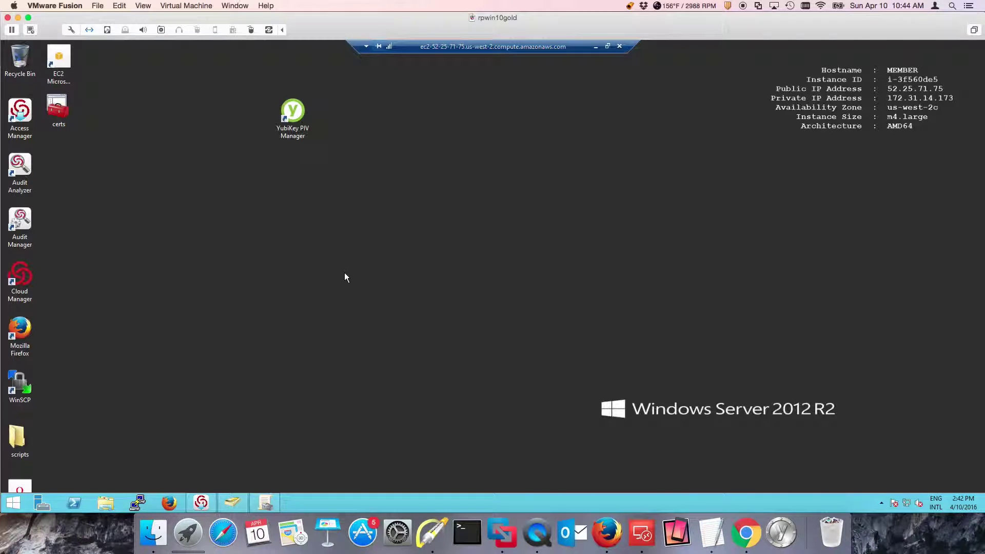
pyautogui.doubleClick(29, 185)
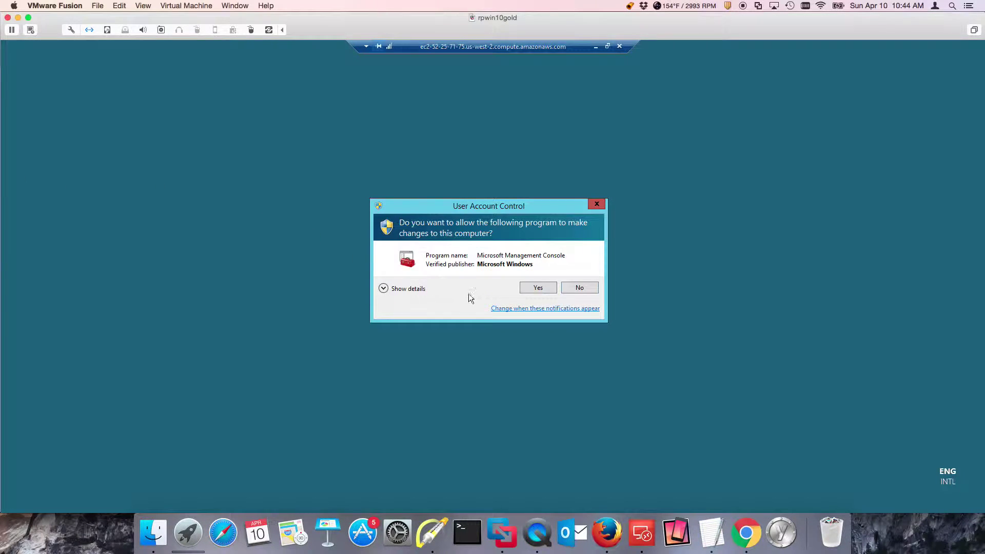
pyautogui.click(533, 288)
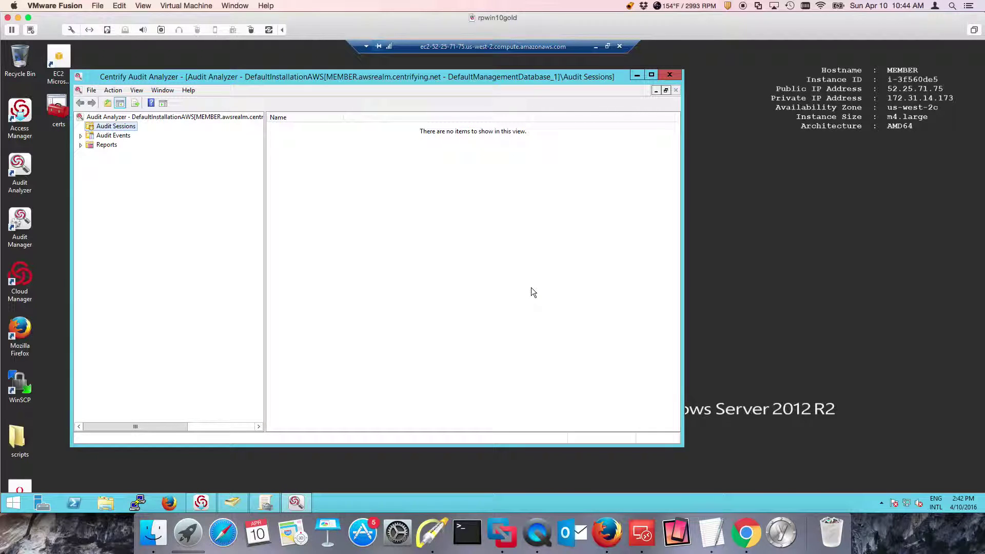
# Open today's audited session's indexed event list and replay it from event 0
pyautogui.click(80, 127)
pyautogui.click(122, 164)
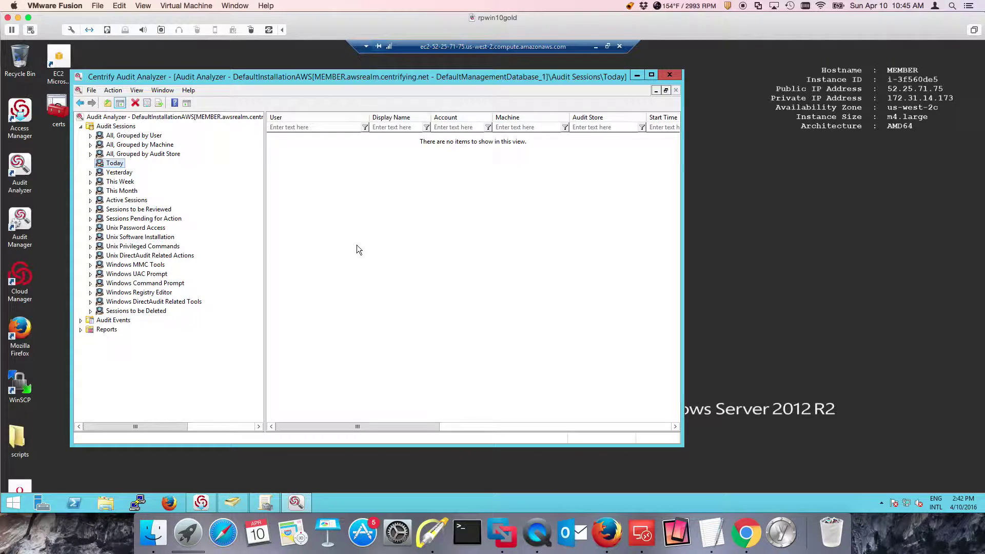
pyautogui.click(343, 142)
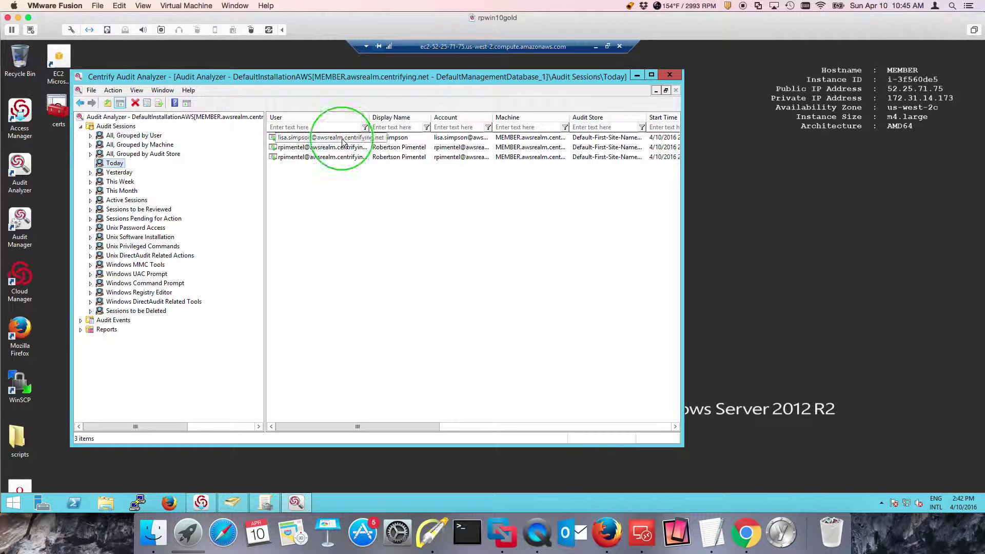
pyautogui.rightClick(342, 141)
pyautogui.click(375, 158)
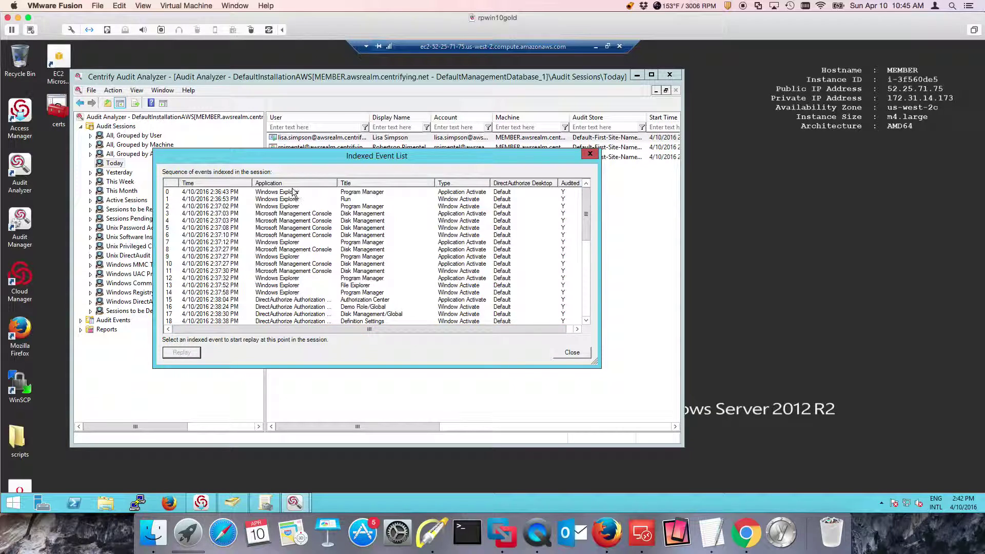
pyautogui.click(294, 193)
pyautogui.click(189, 353)
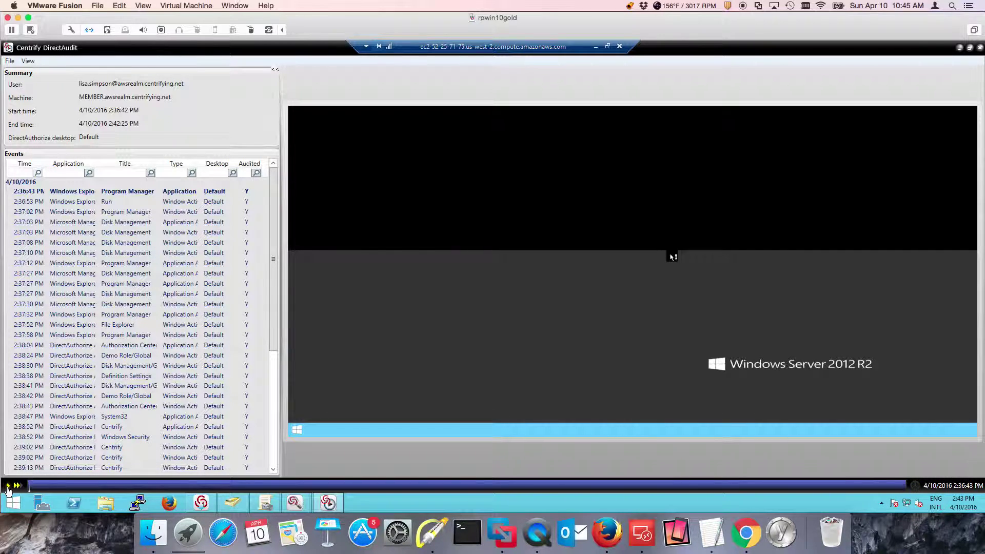
# Play the recorded session in the DirectAudit replayer up to the Demo Role/Global properties window
pyautogui.click(8, 487)
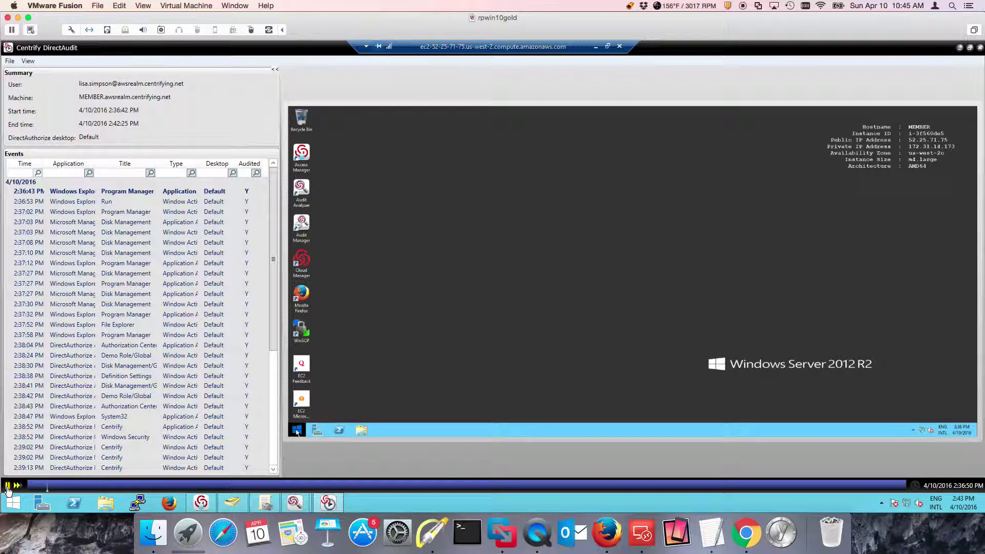